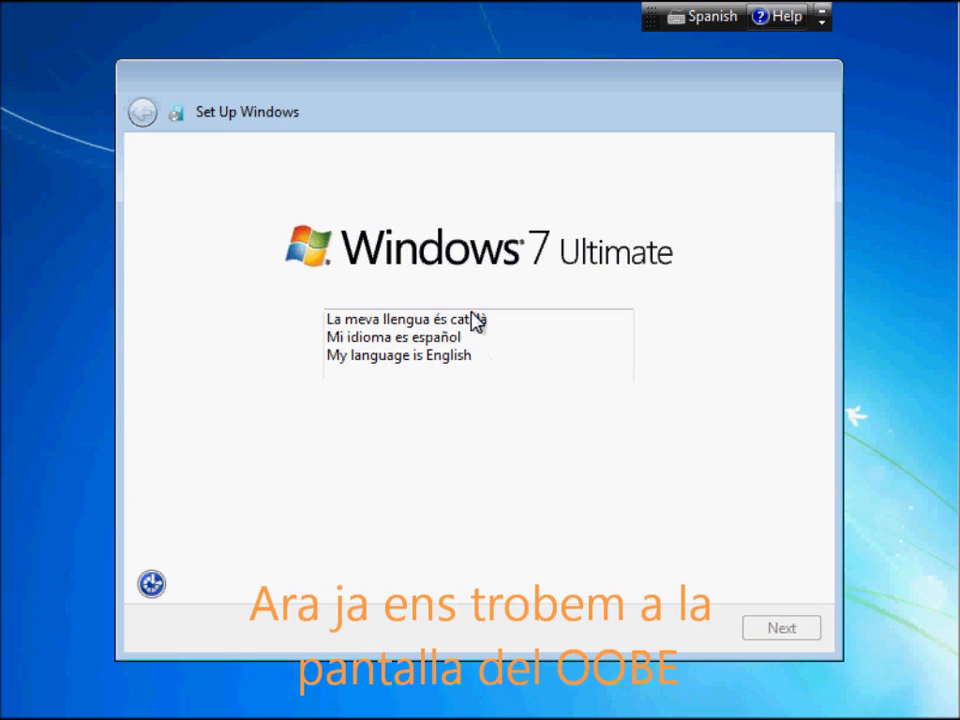
Choose Catalan as the setup language and set the keyboard layout to Espanyol.
left_click(471, 319)
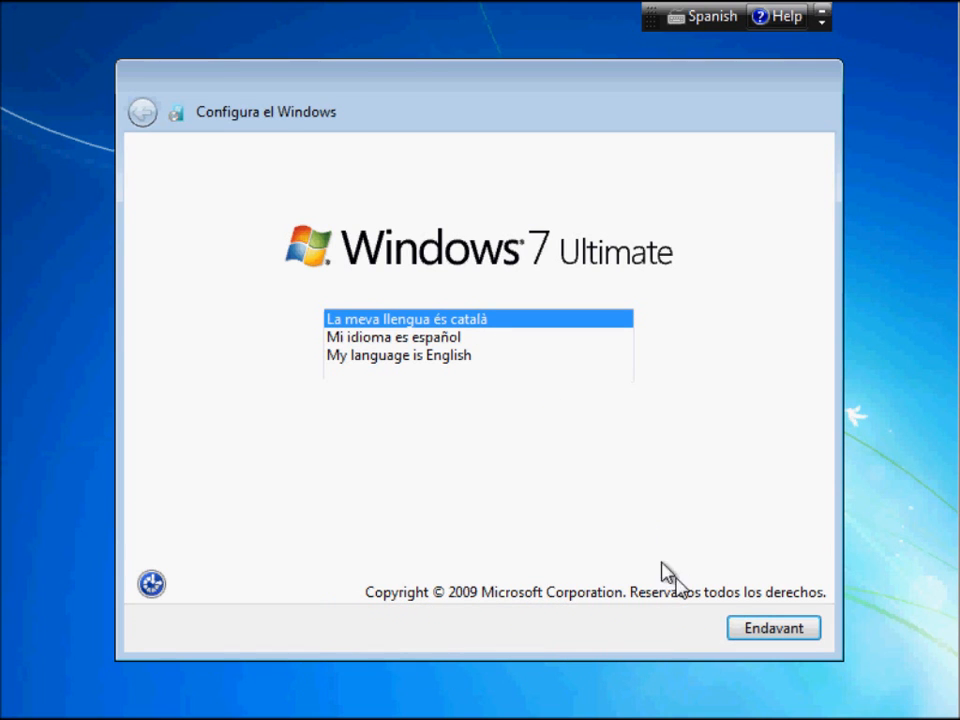
left_click(761, 636)
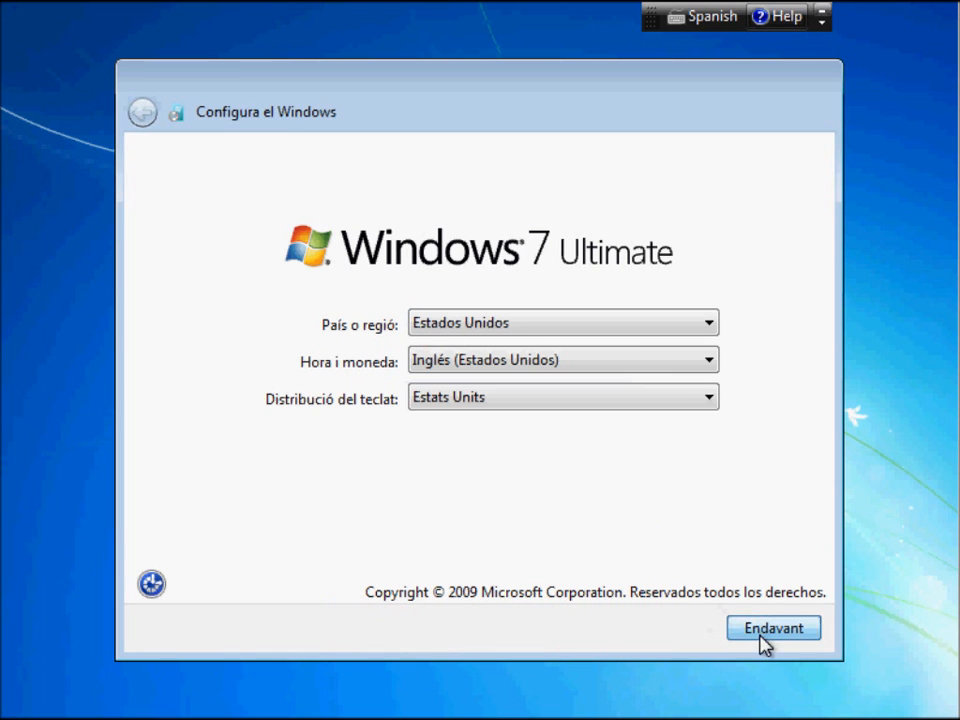
left_click(710, 400)
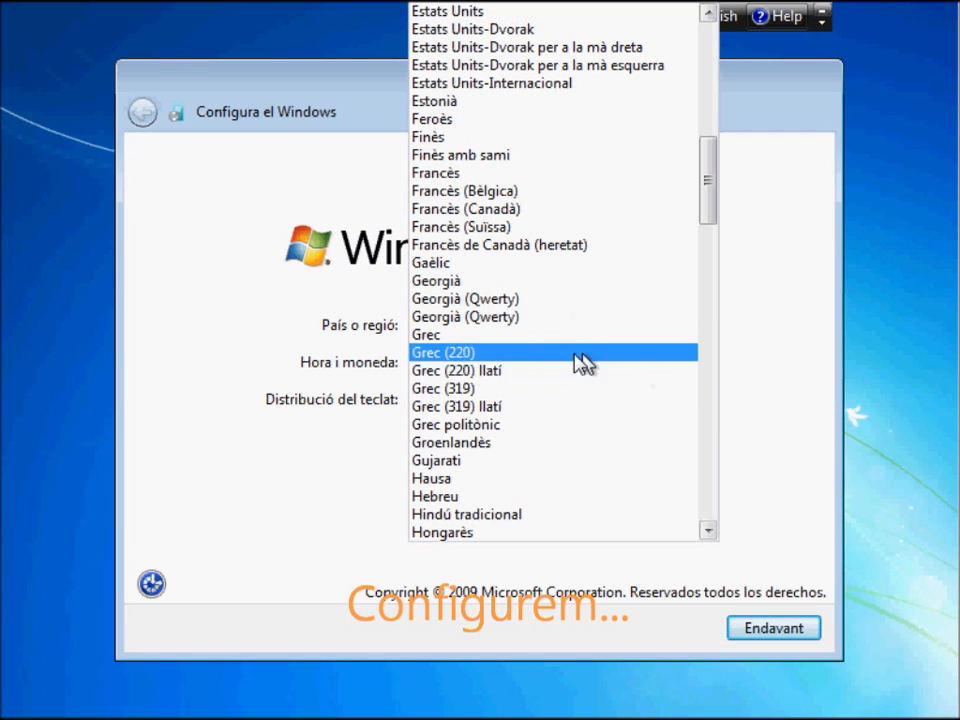
scroll(574, 358, "down", 15)
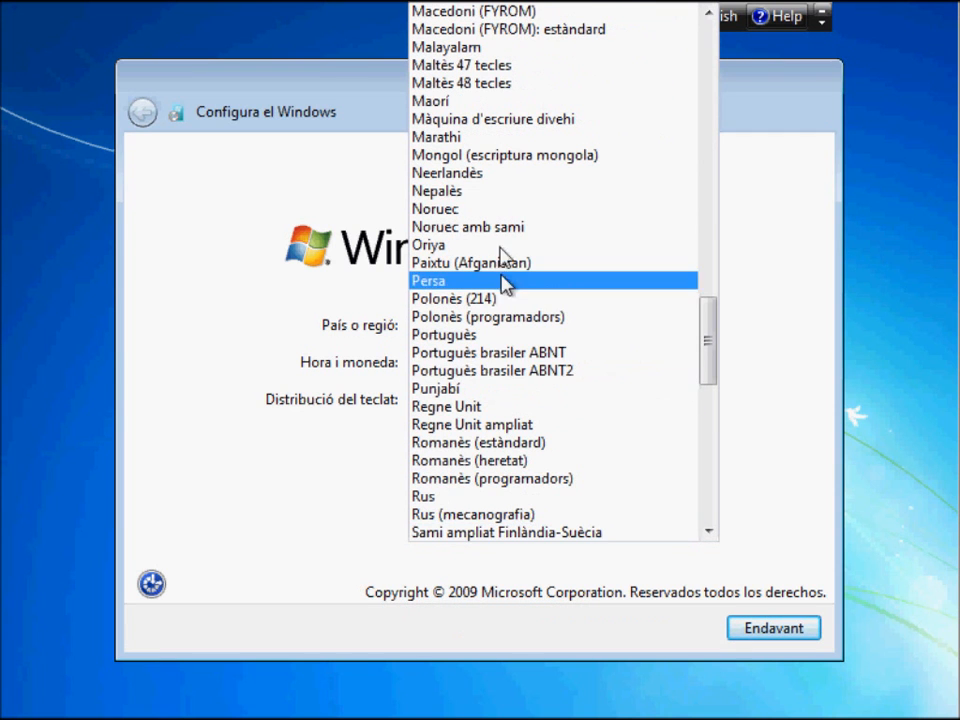
scroll(503, 197, "up", 15)
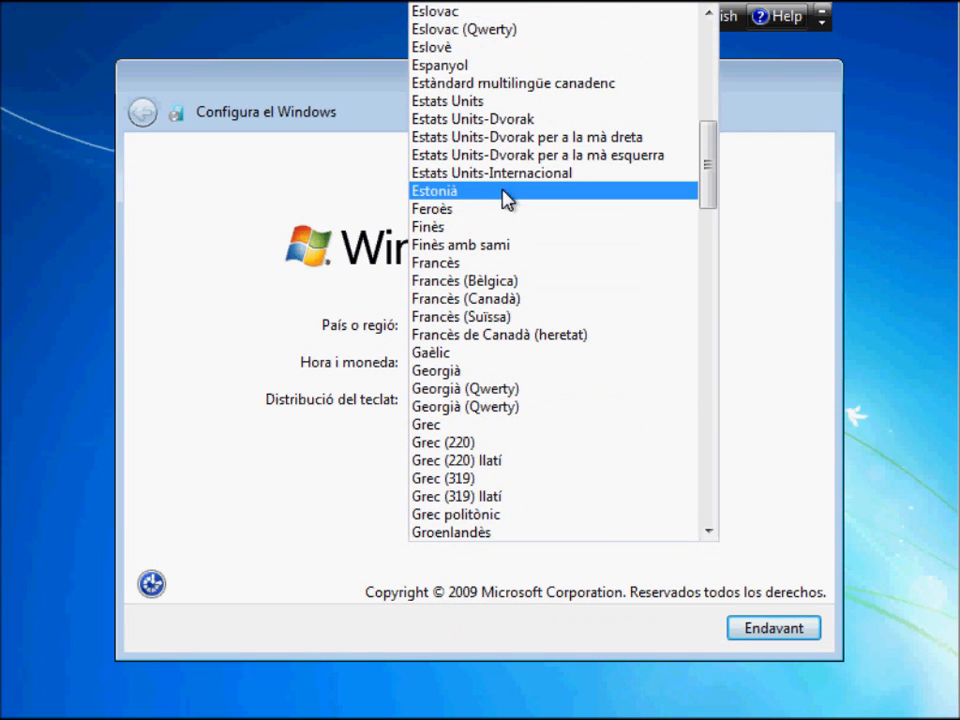
left_click(466, 66)
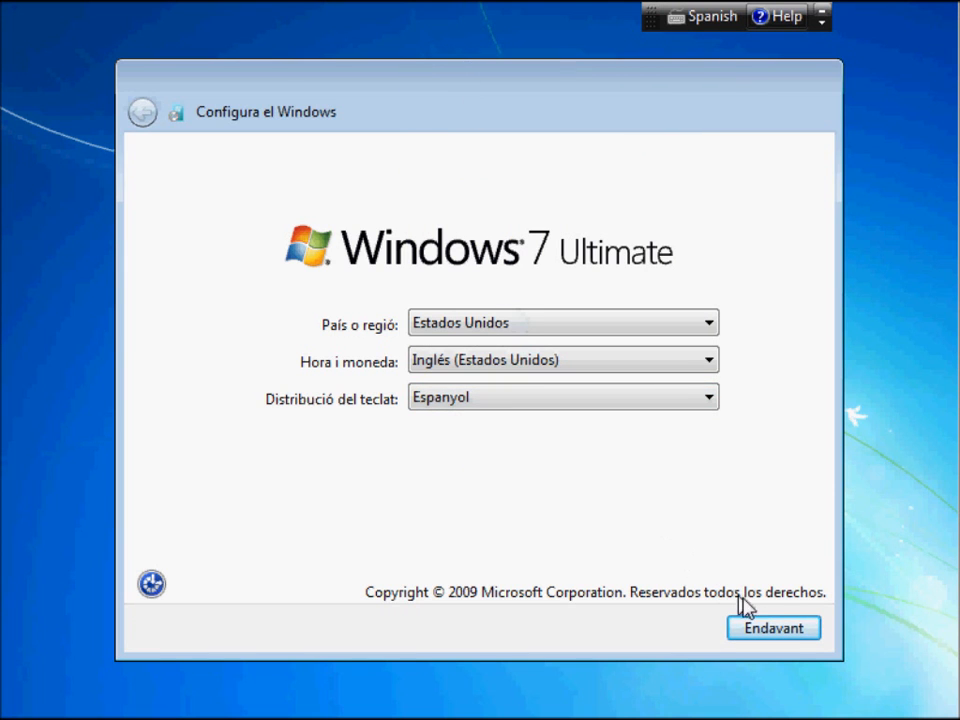
Set the time and currency format to Catalán (Catalán) and the country to España, and continue the setup.
left_click(709, 364)
key("c")
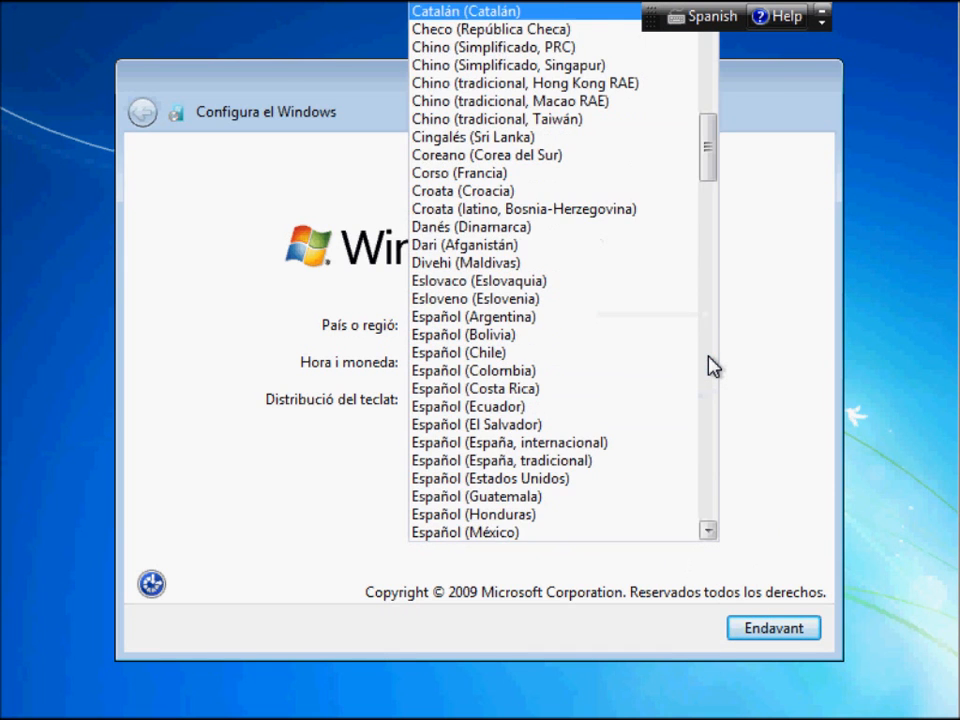
left_click(497, 12)
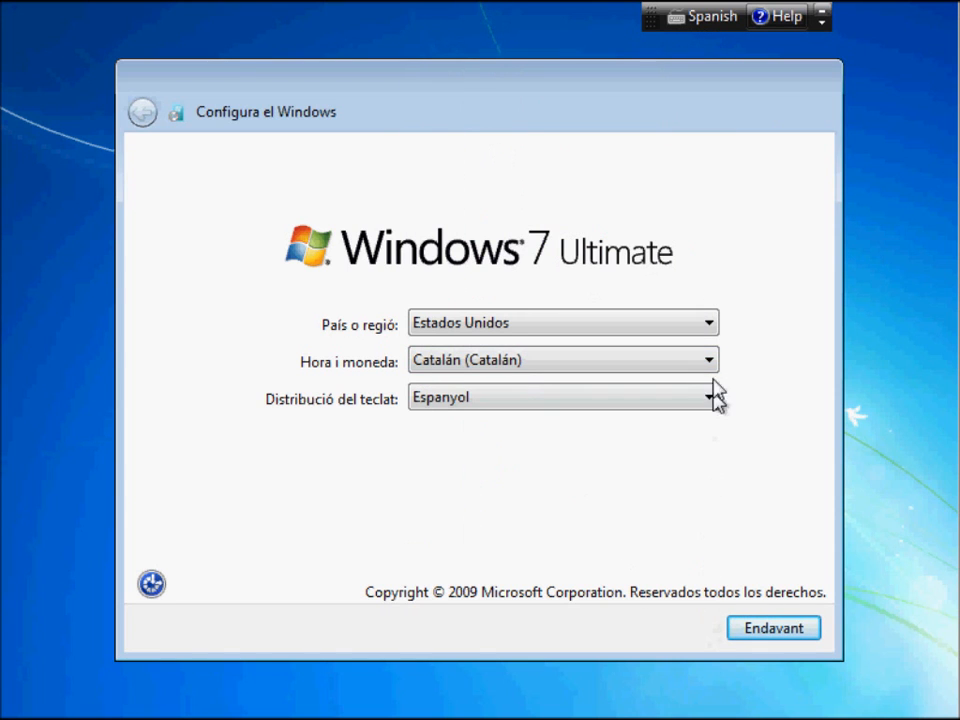
left_click(715, 329)
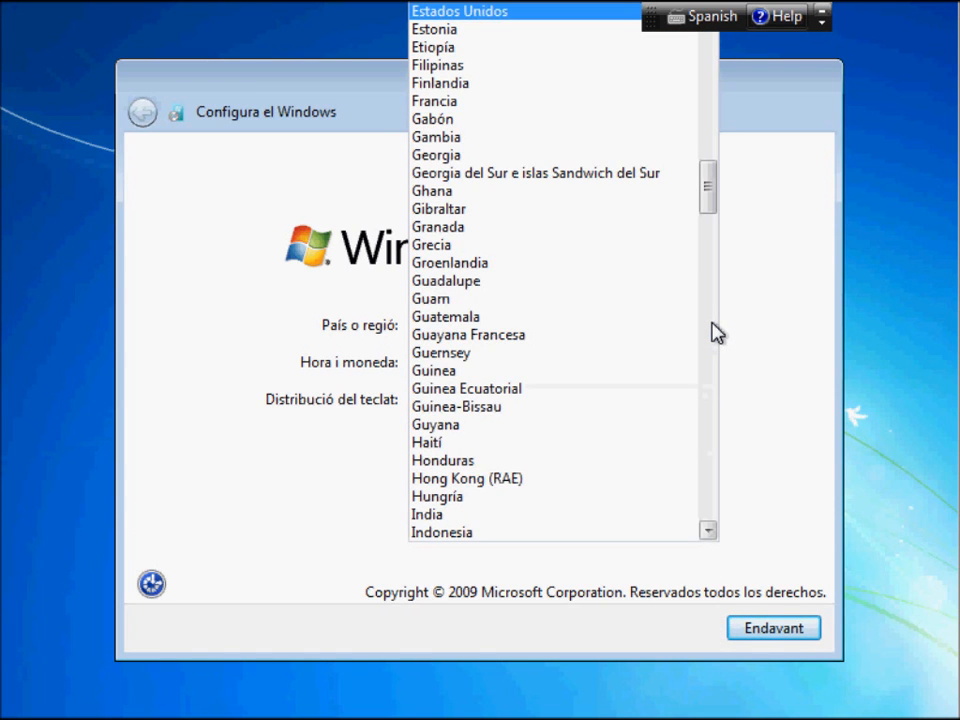
scroll(715, 332, "up", 3)
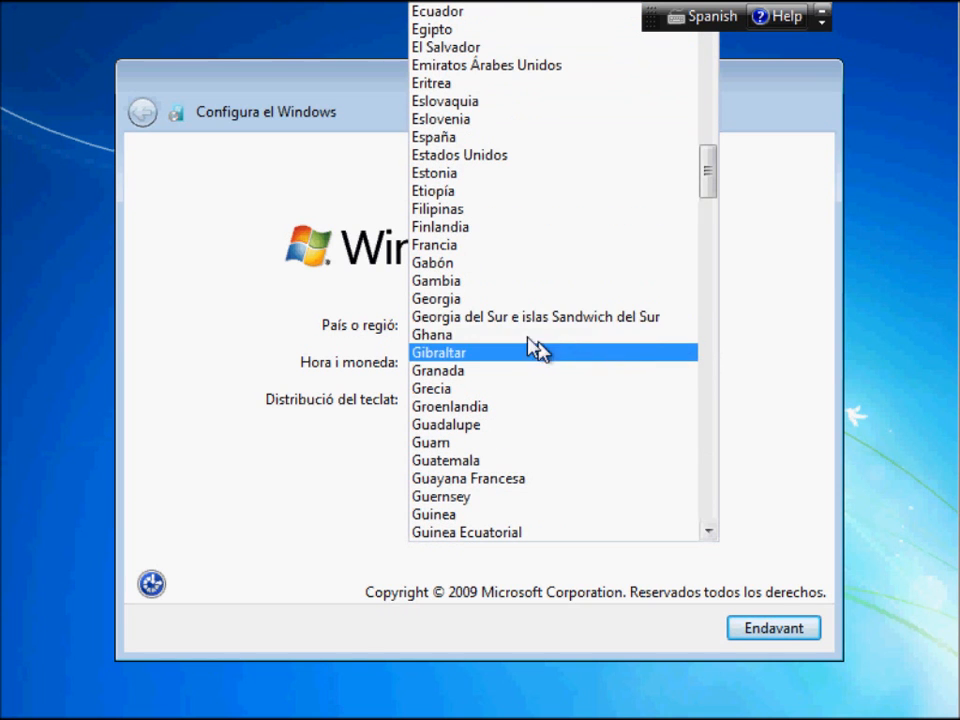
scroll(476, 121, "up", 1)
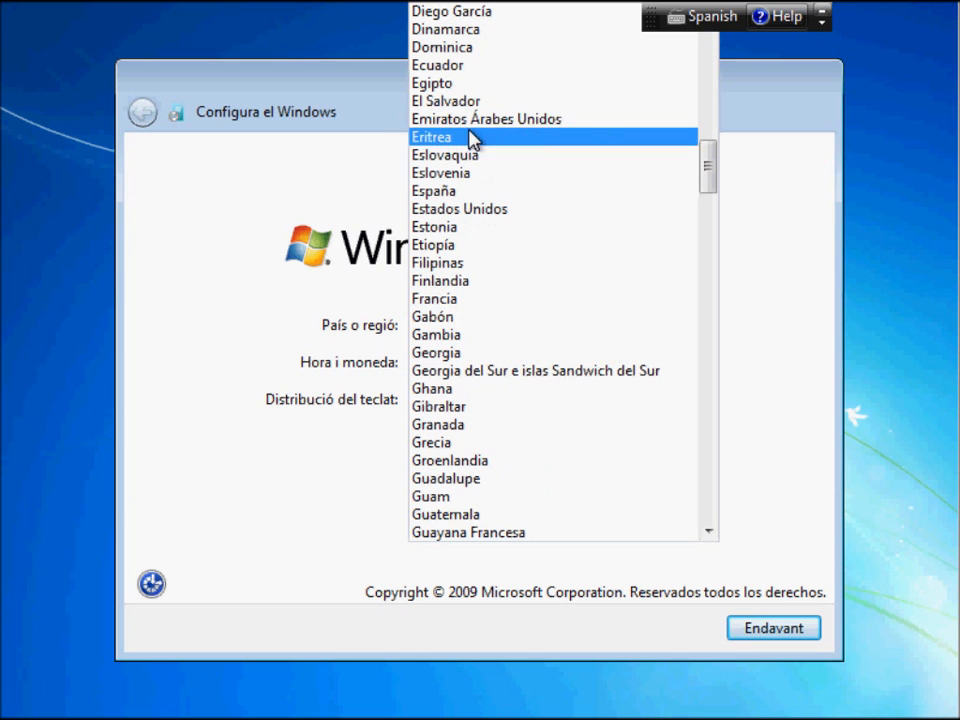
left_click(460, 191)
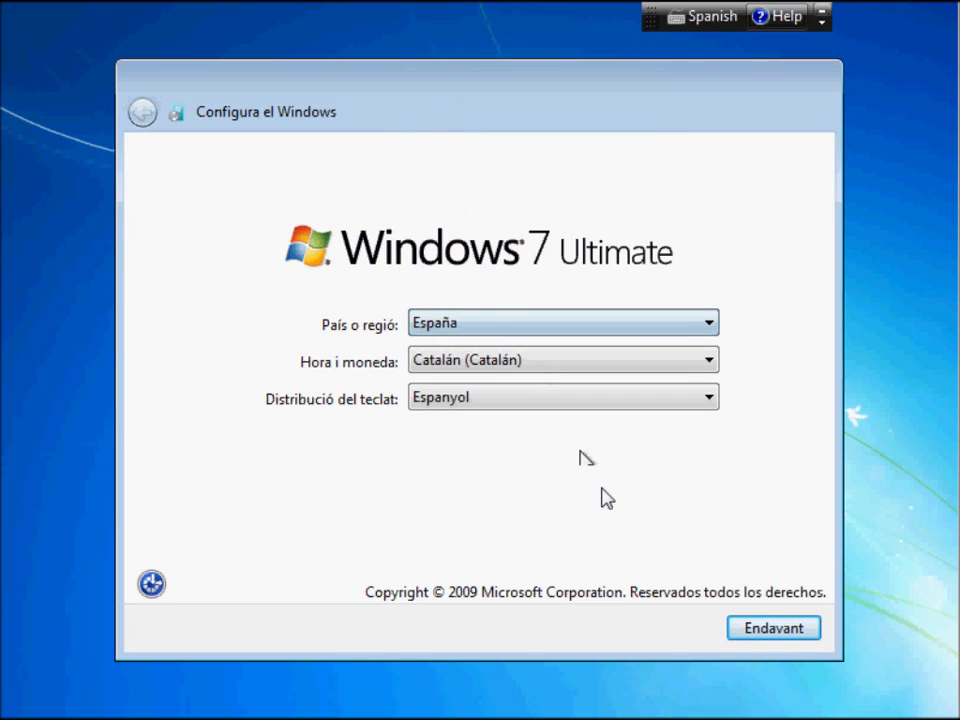
left_click(765, 638)
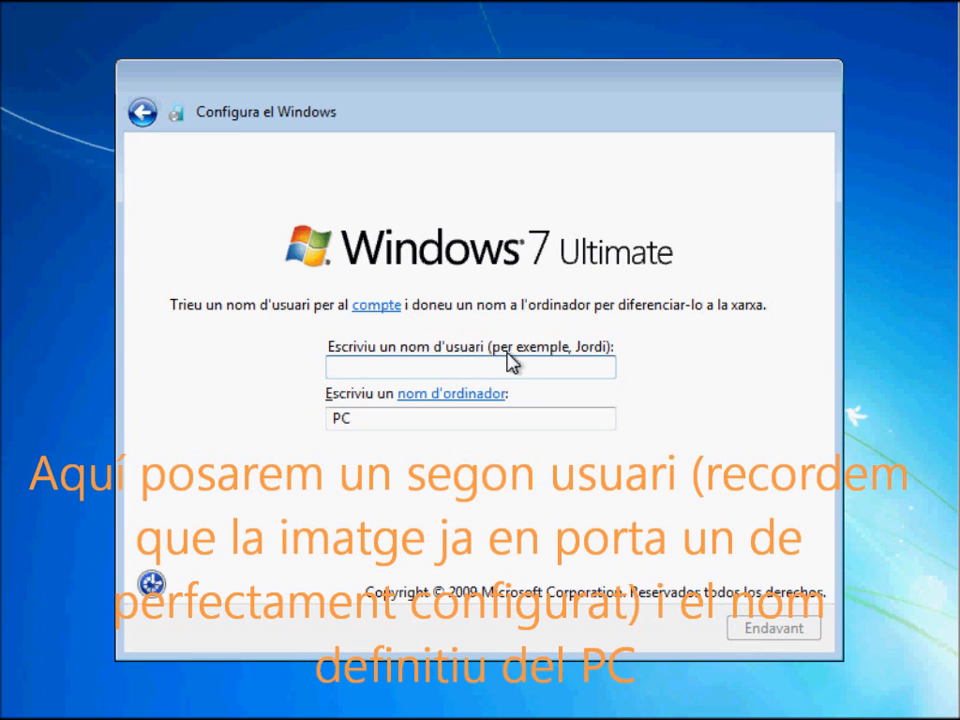
Name the new user account usuari2 and the computer aula1, and continue.
type("usuari2")
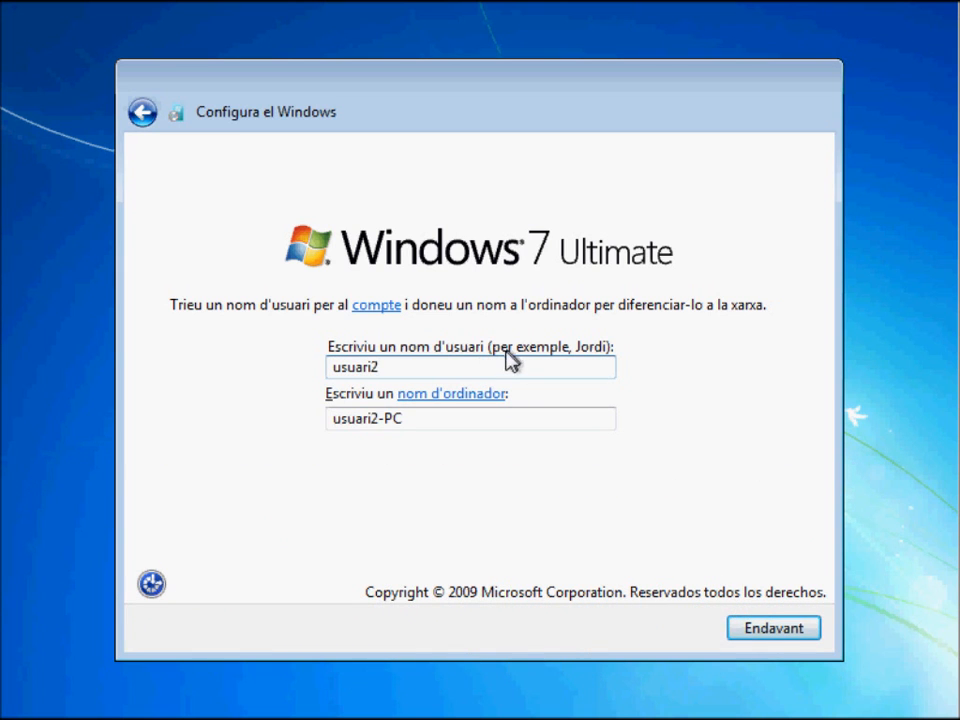
left_click_drag(332, 420, 437, 432)
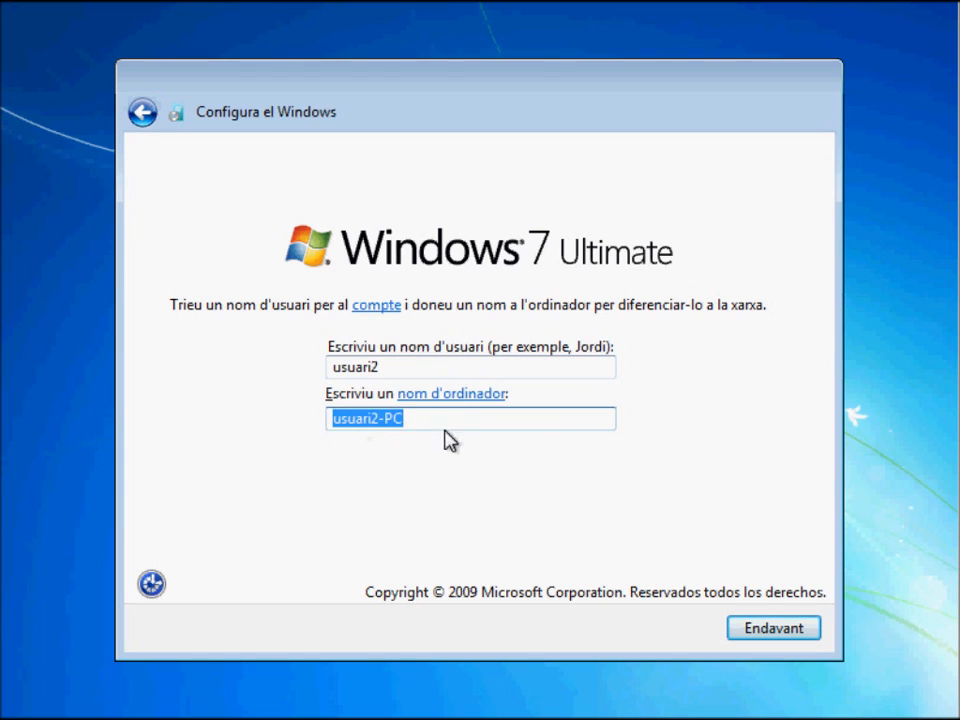
type("aula1")
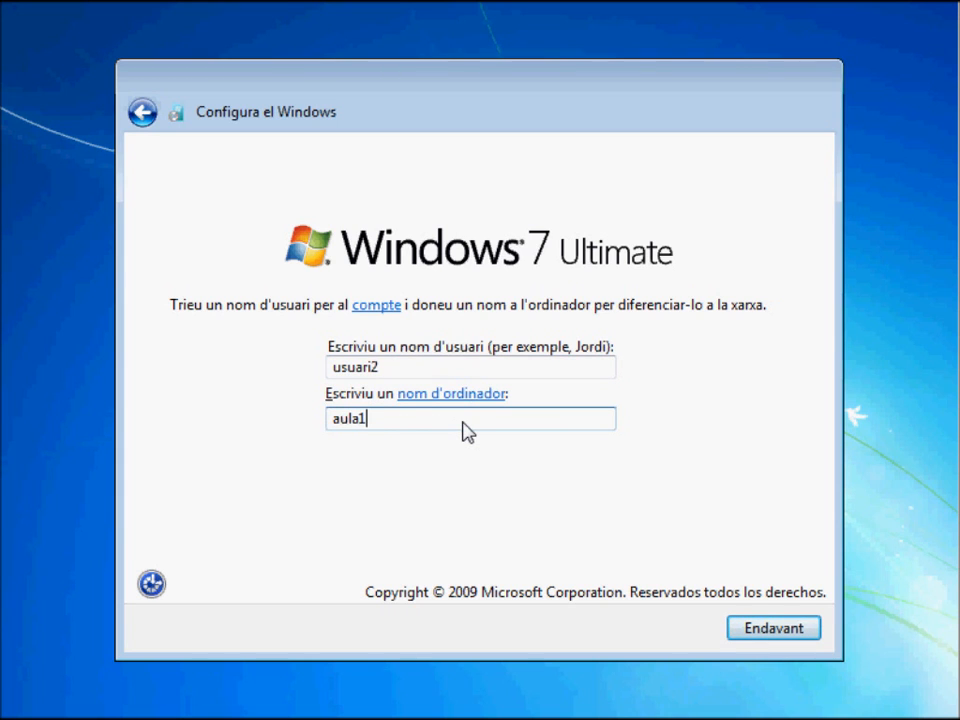
left_click(741, 626)
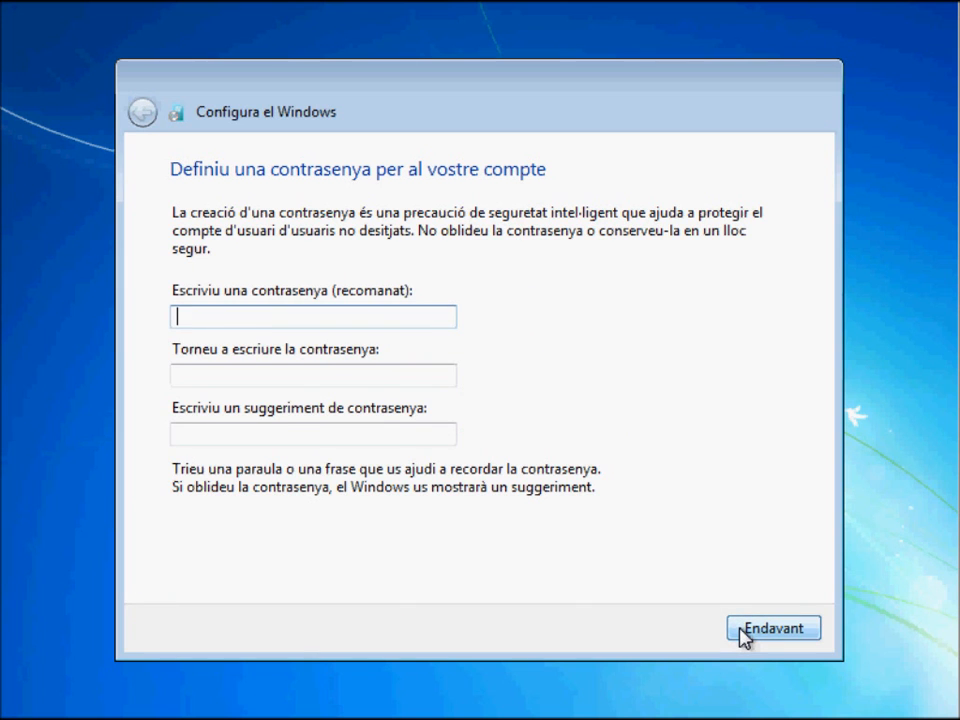
Leave the account without a password and accept the Windows 7 Ultimate license terms.
left_click(743, 632)
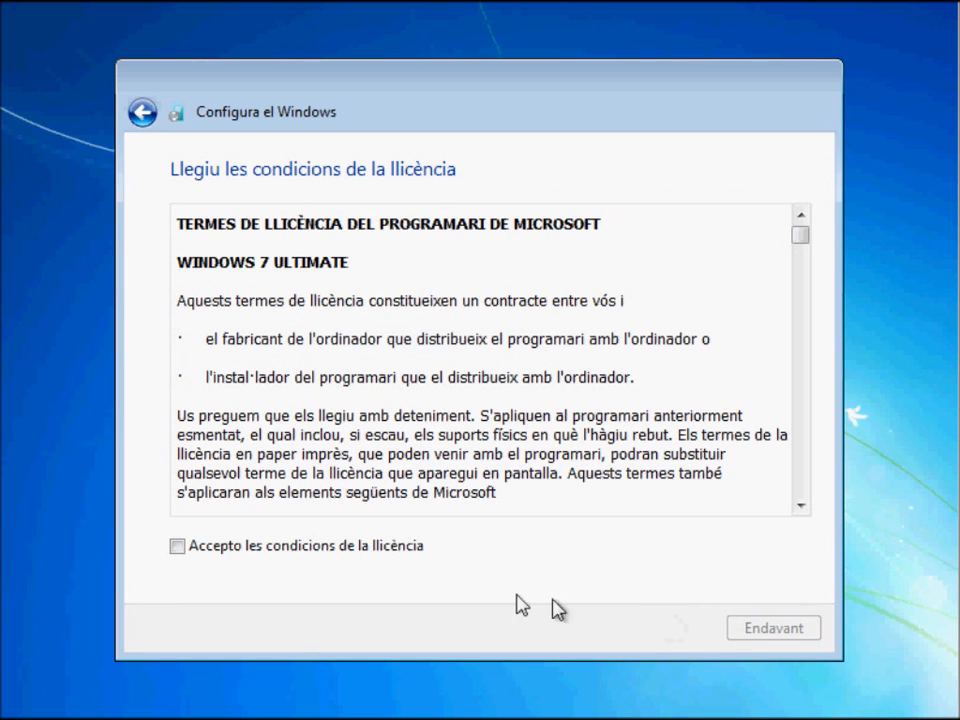
left_click(180, 549)
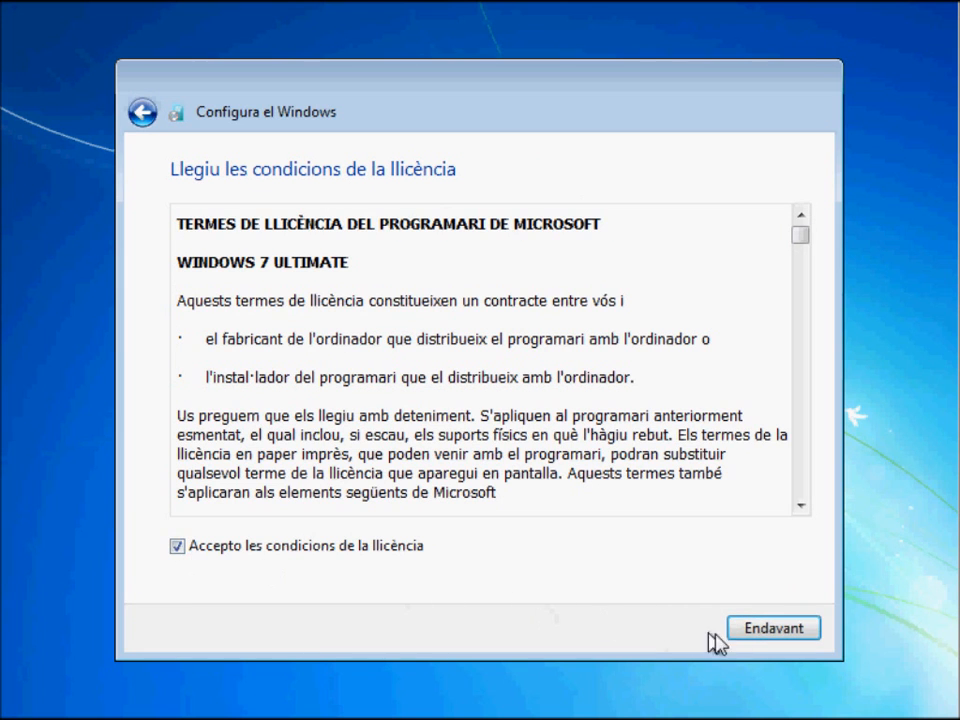
left_click(747, 632)
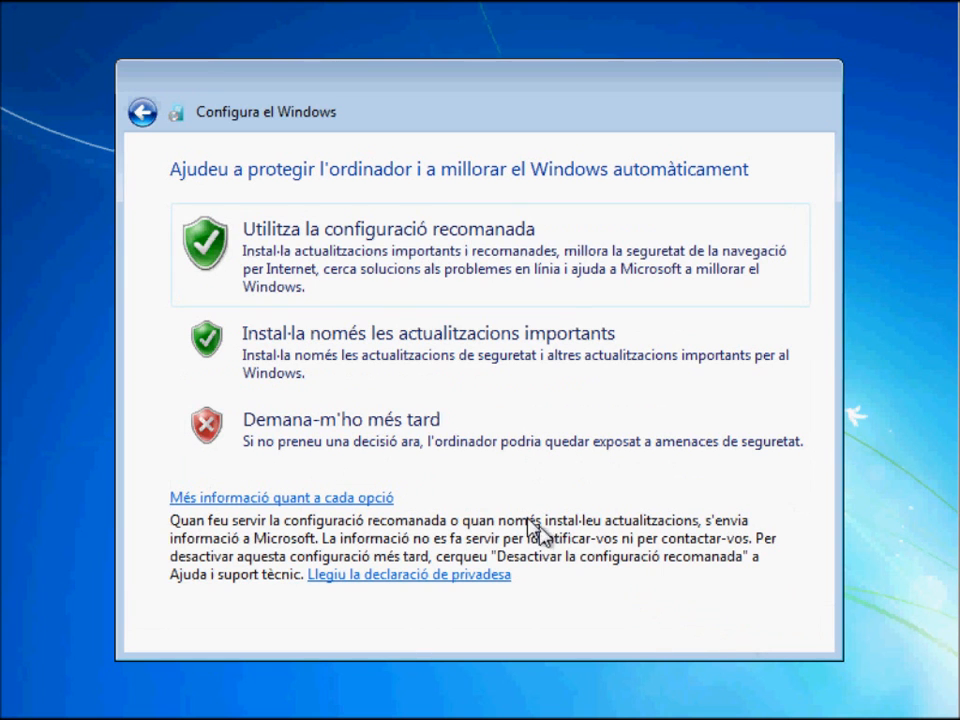
Postpone the automatic update decision and choose the work network as location, keeping the offered date and time settings.
left_click(422, 436)
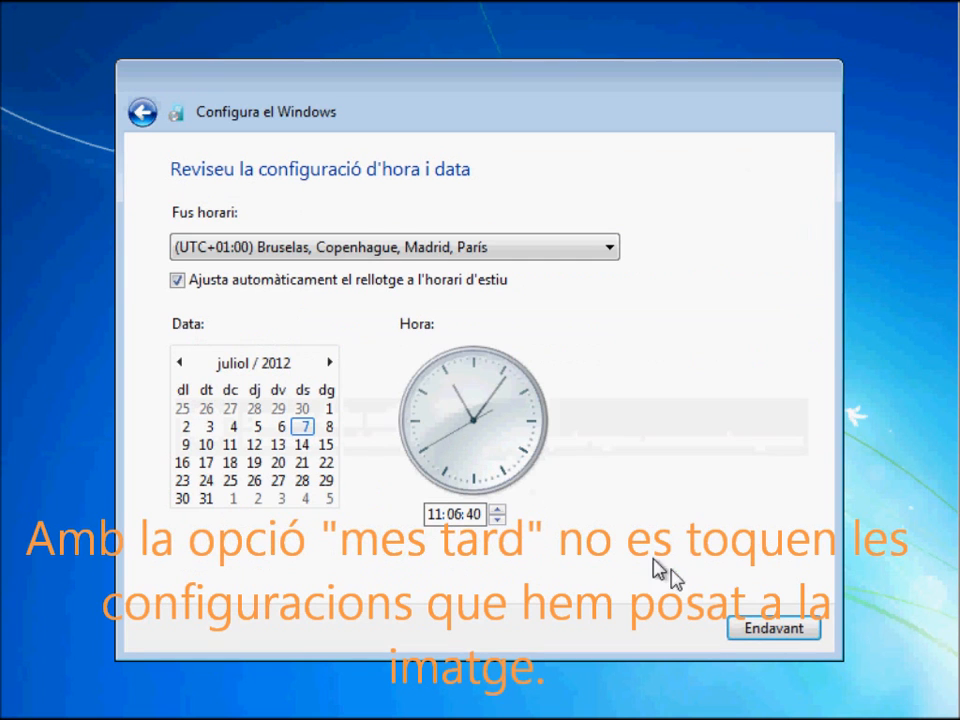
left_click(752, 627)
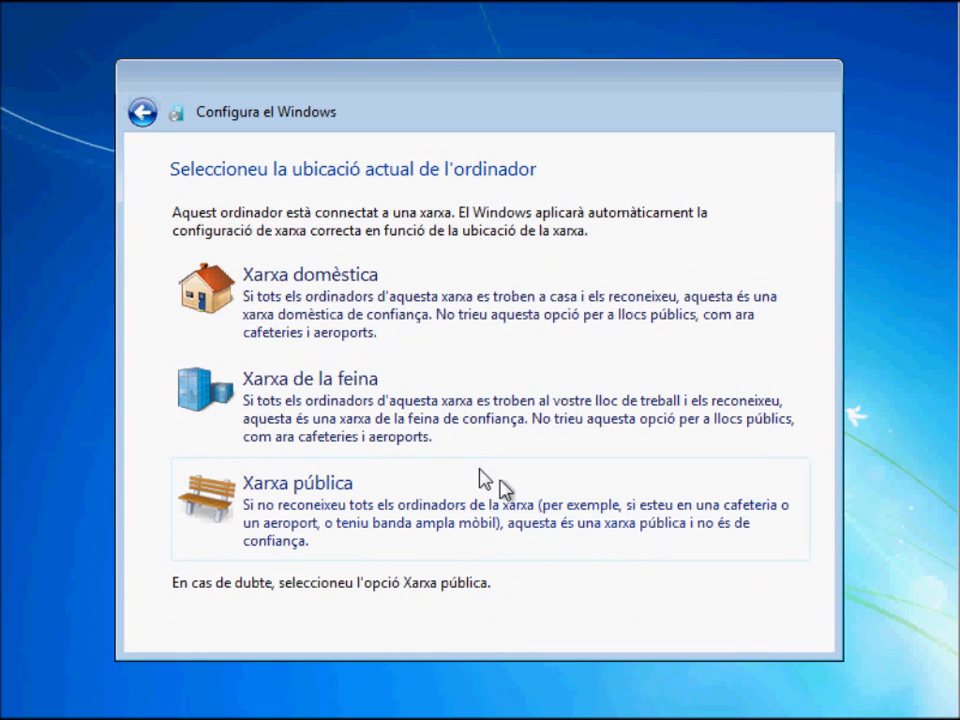
left_click(392, 420)
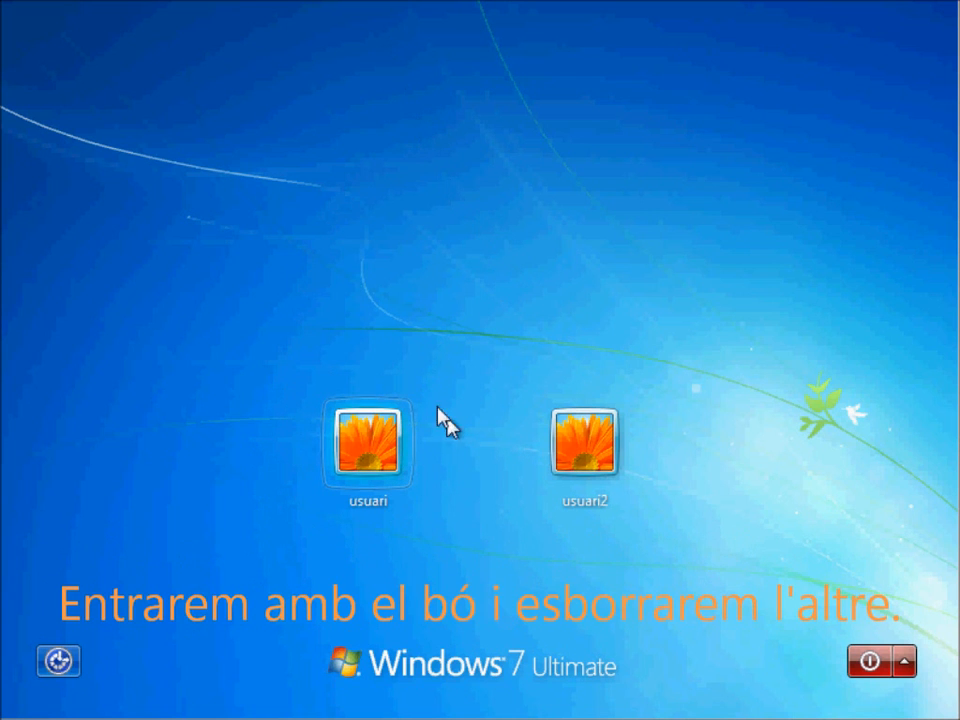
Log on with the usuari account and open the Java settings from the Programs category of the Control Panel.
left_click(381, 463)
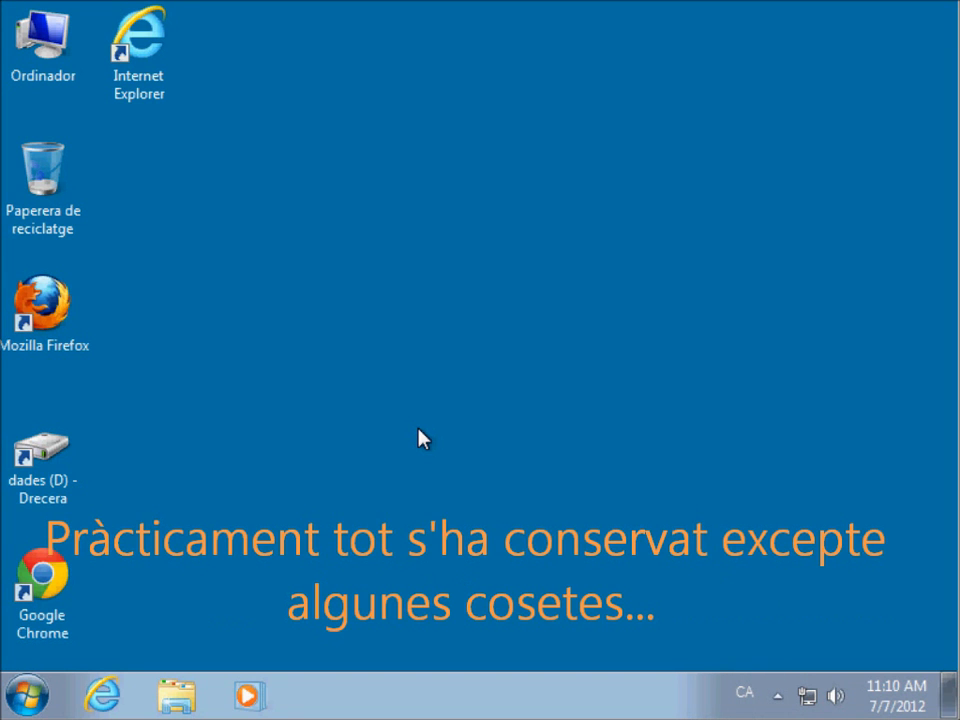
left_click(30, 700)
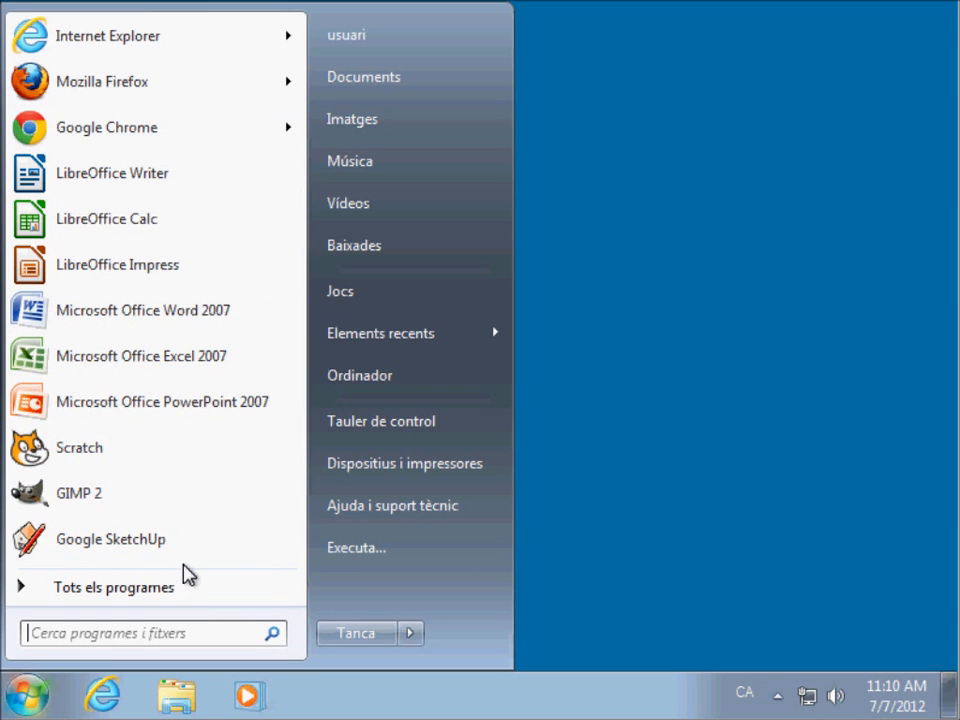
mouse_move(364, 349)
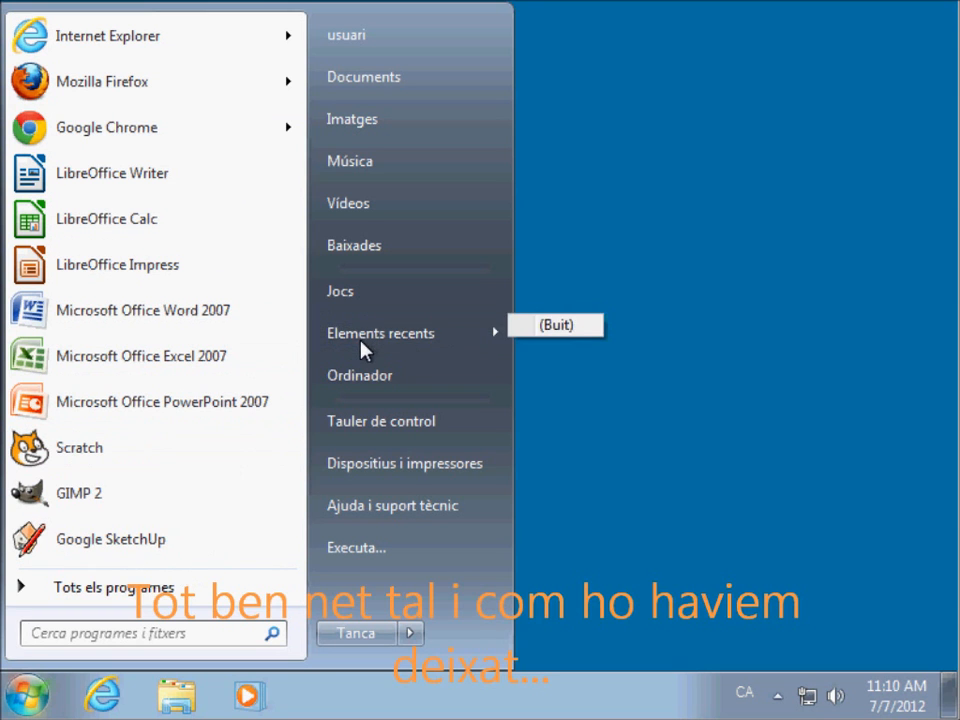
left_click(356, 428)
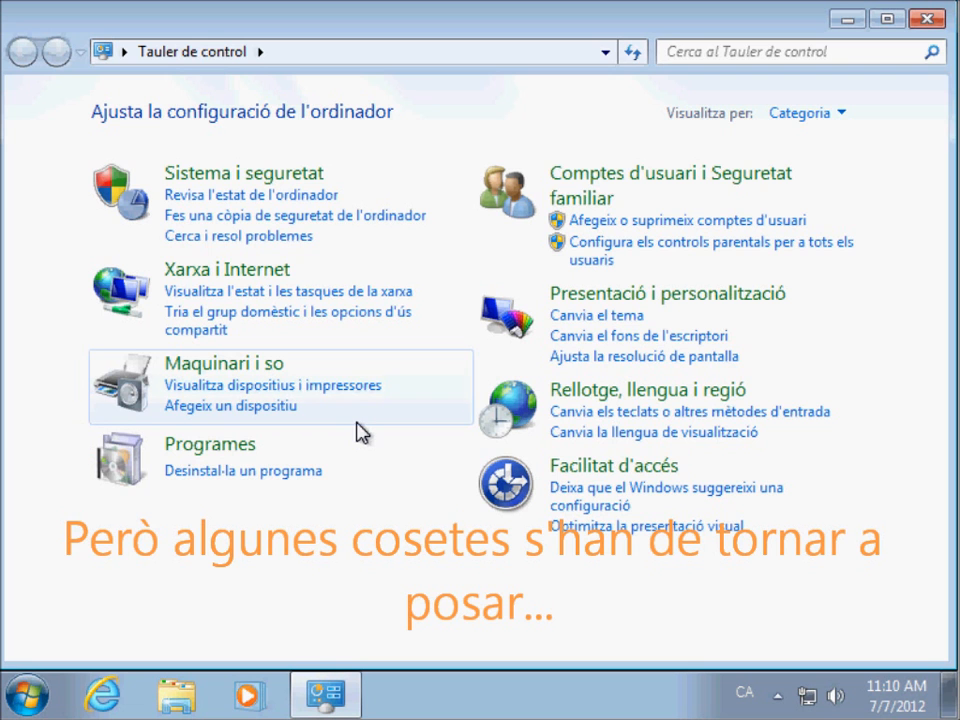
left_click(244, 448)
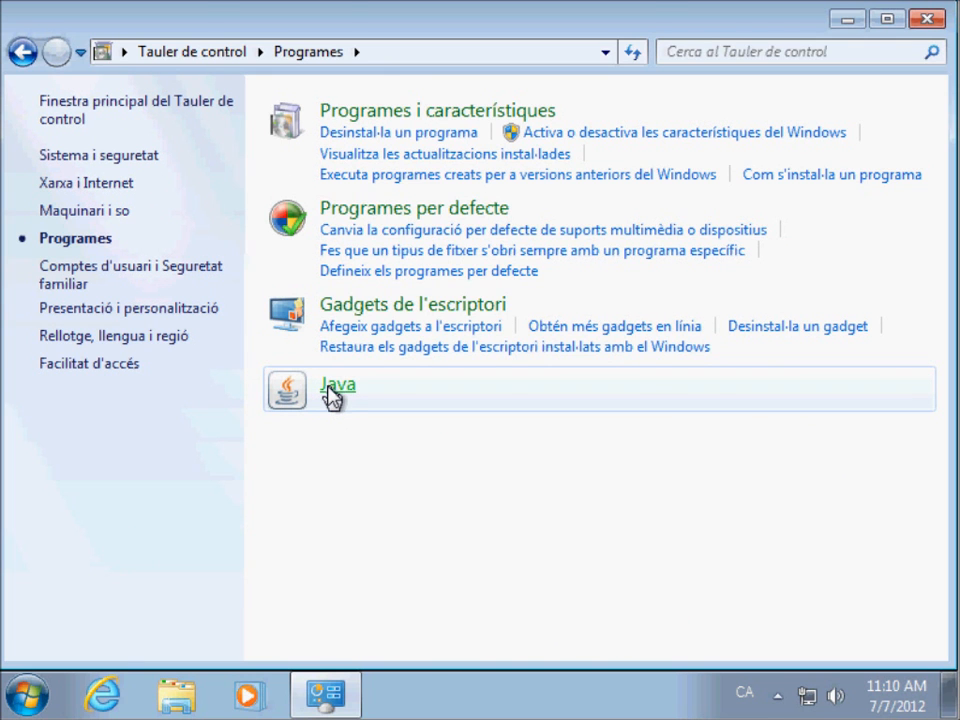
left_click(332, 394)
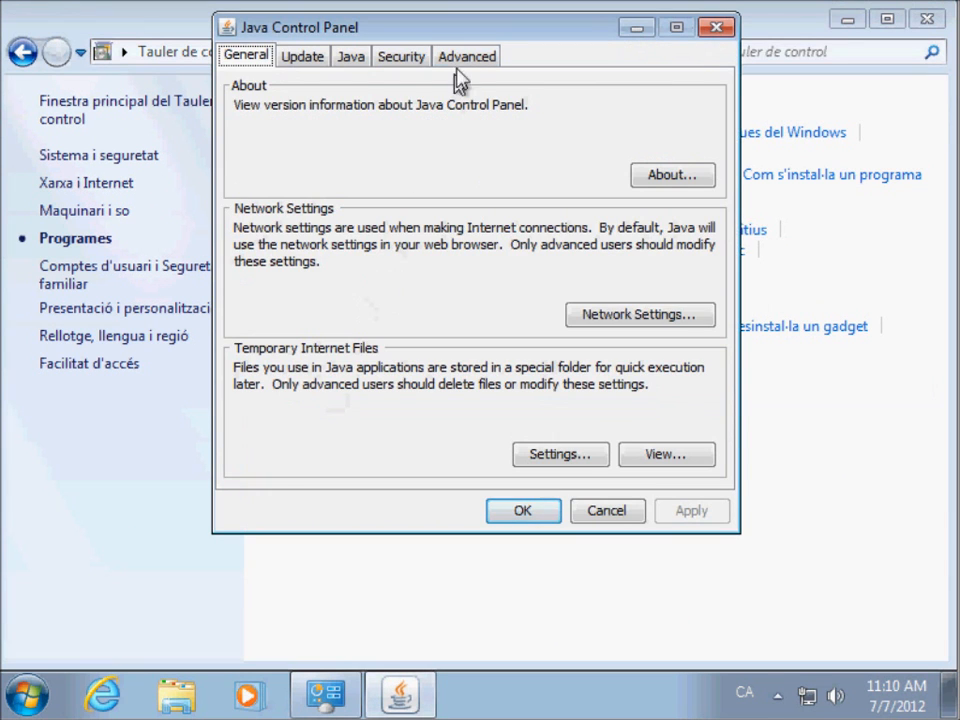
Turn off Java's automatic update check, apply the change, and close the Java settings and the Control Panel.
left_click(465, 58)
left_click(303, 58)
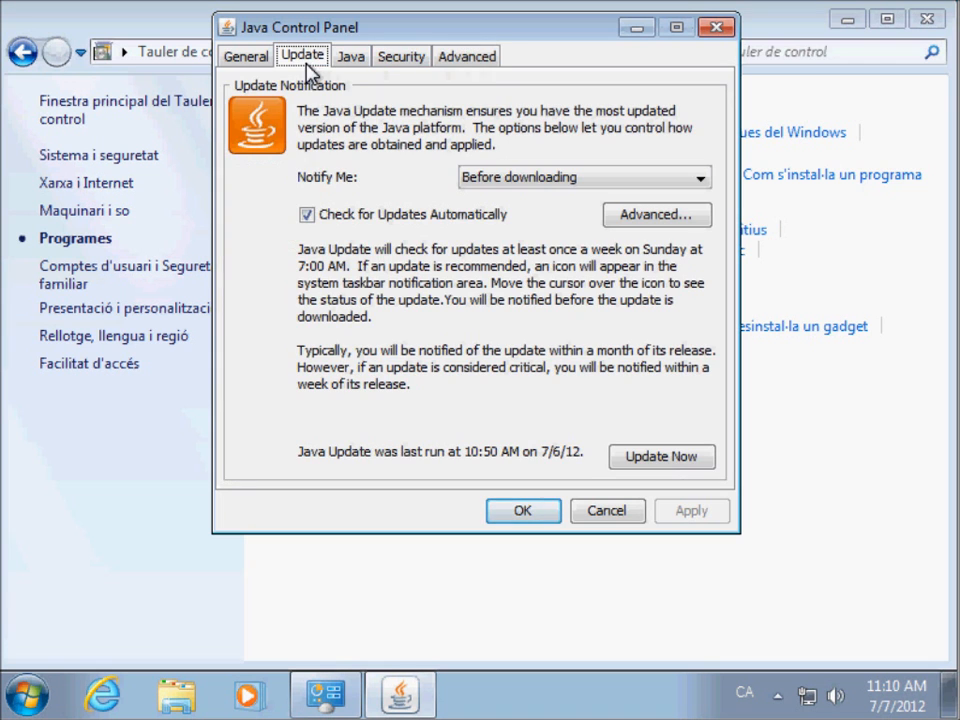
left_click(307, 215)
left_click(706, 408)
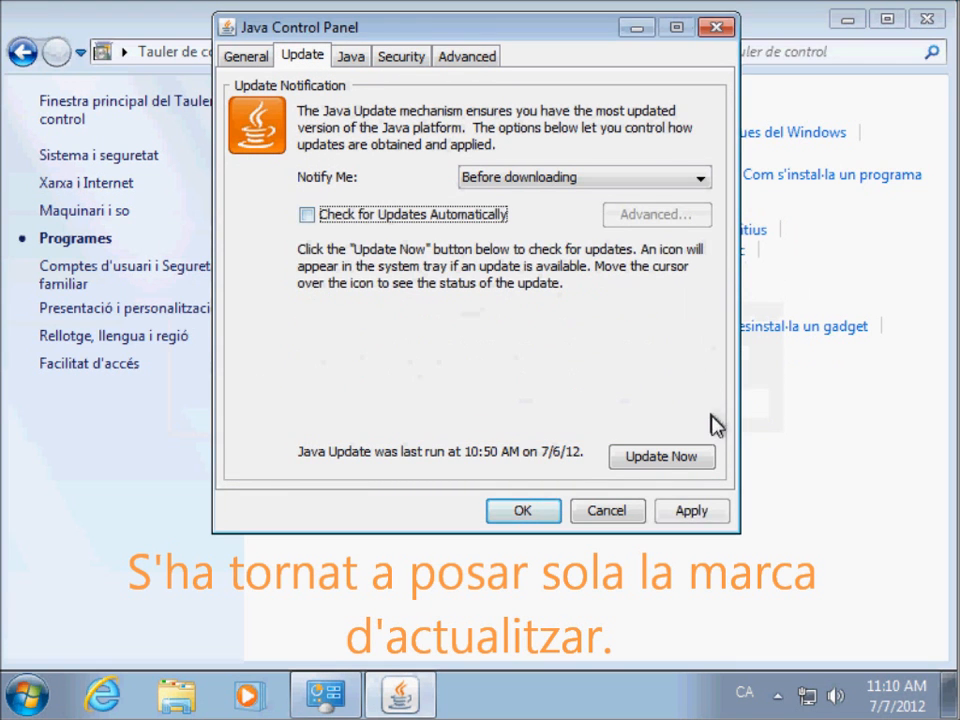
left_click(692, 511)
left_click(522, 511)
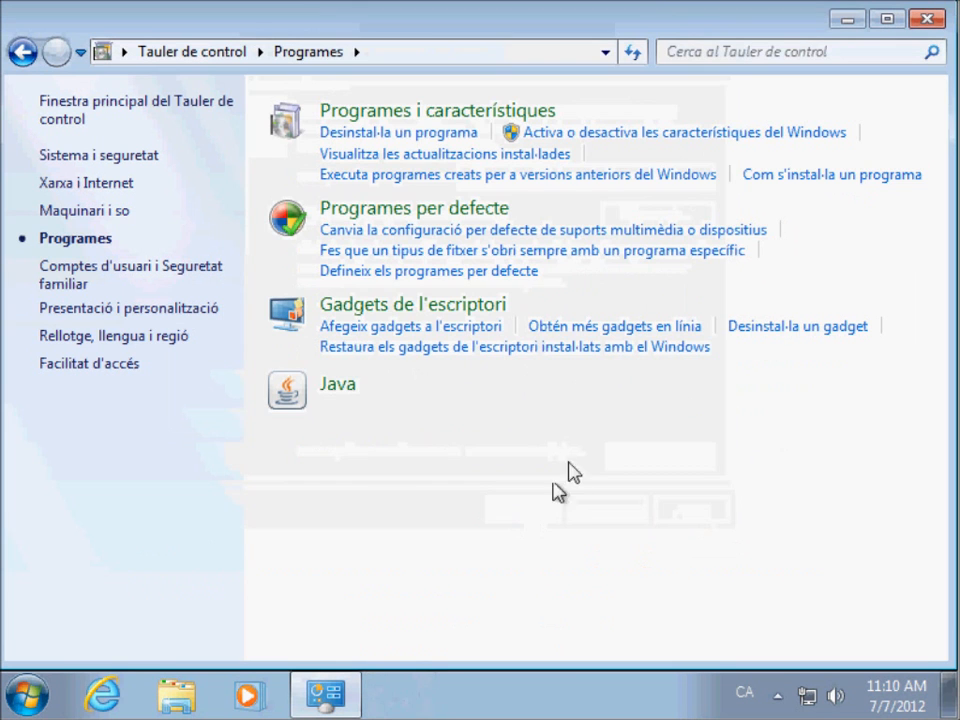
left_click(927, 20)
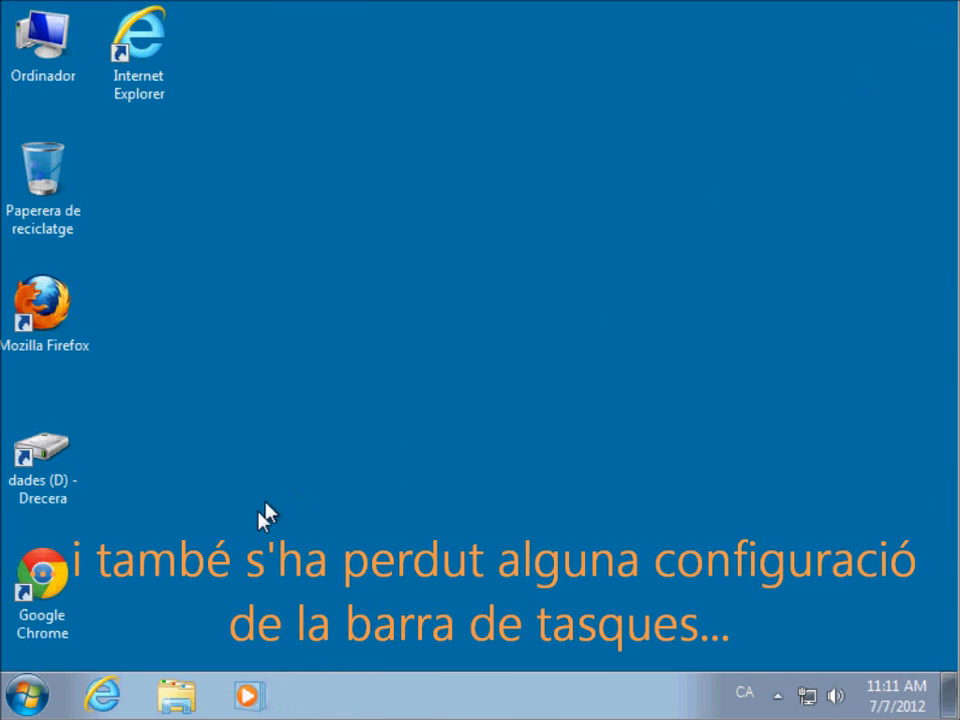
Pin Mozilla Firefox and Google Chrome from the Start menu's program list to the taskbar.
left_click(34, 696)
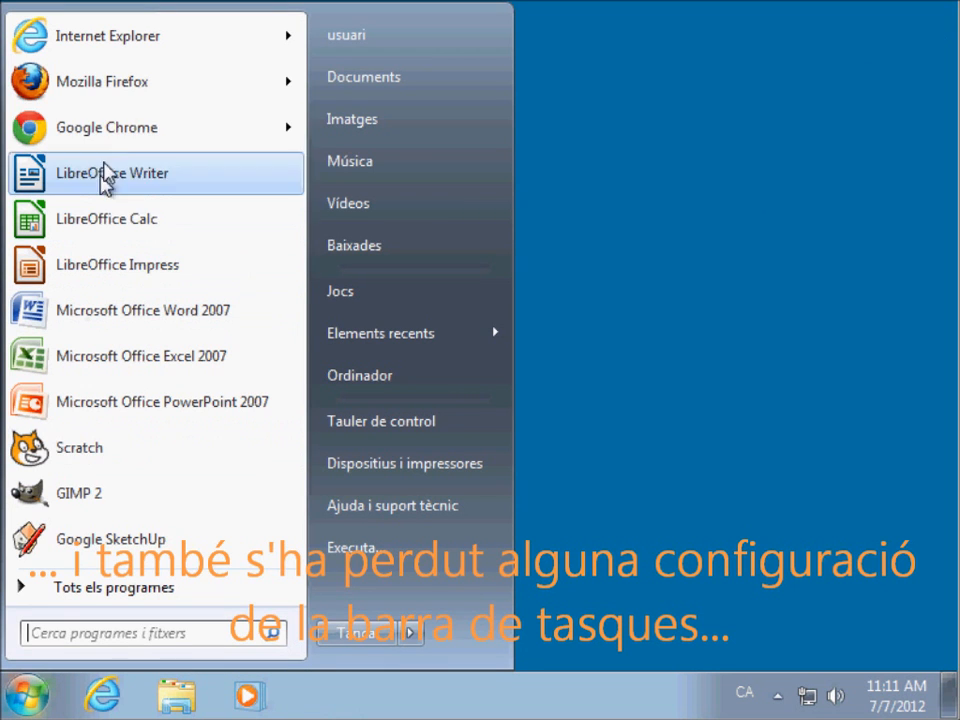
right_click(125, 83)
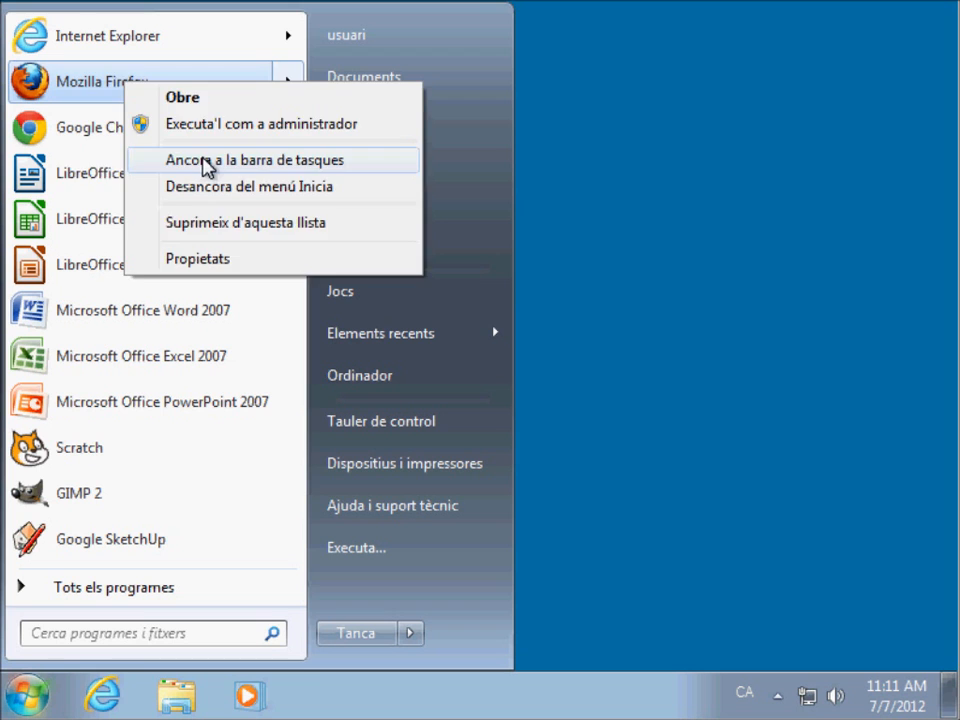
left_click(203, 162)
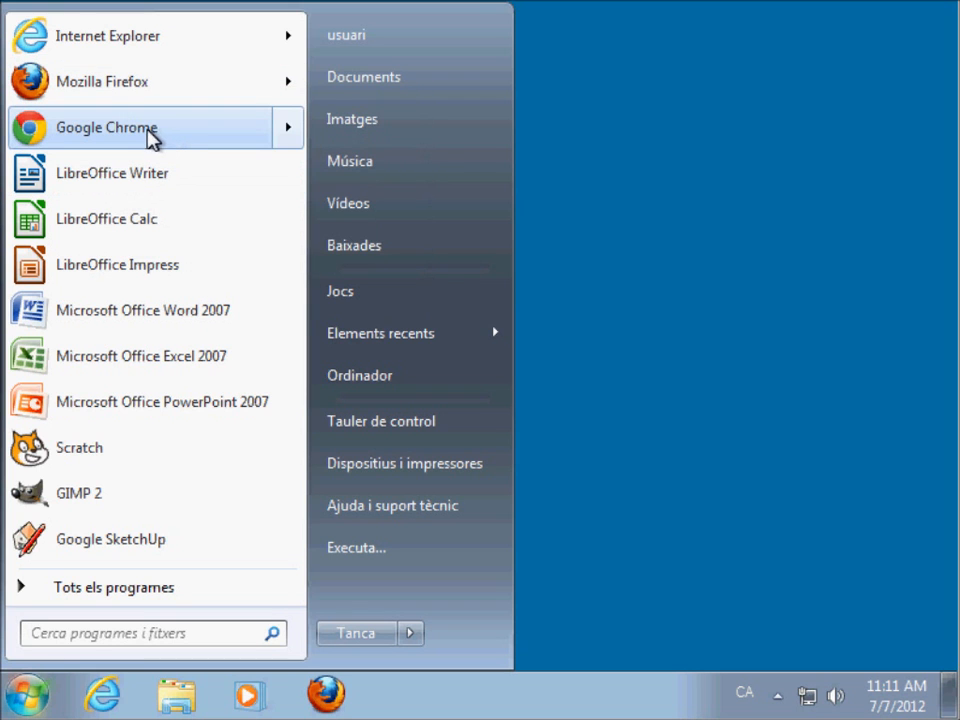
right_click(147, 137)
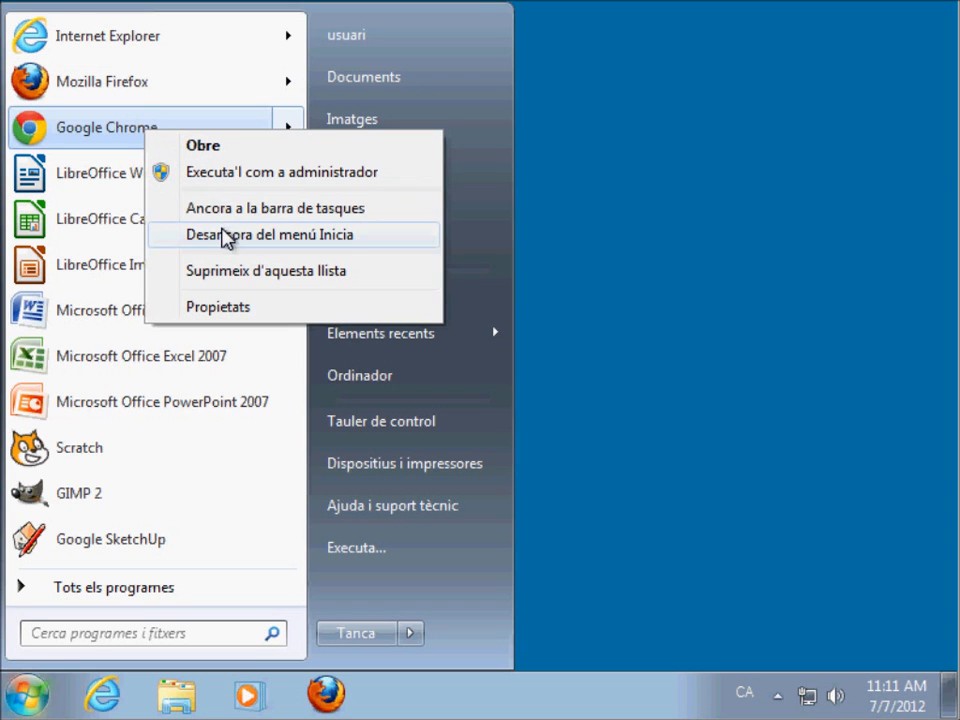
left_click(225, 210)
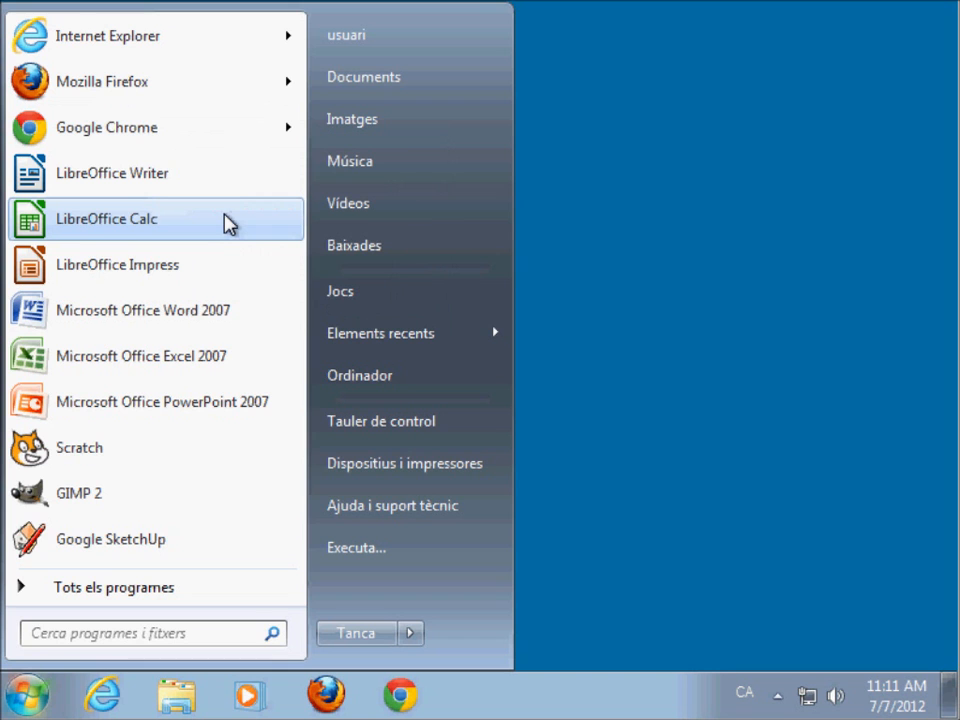
Unpin the media player from the taskbar and move the file explorer shortcut after Google Chrome.
right_click(250, 692)
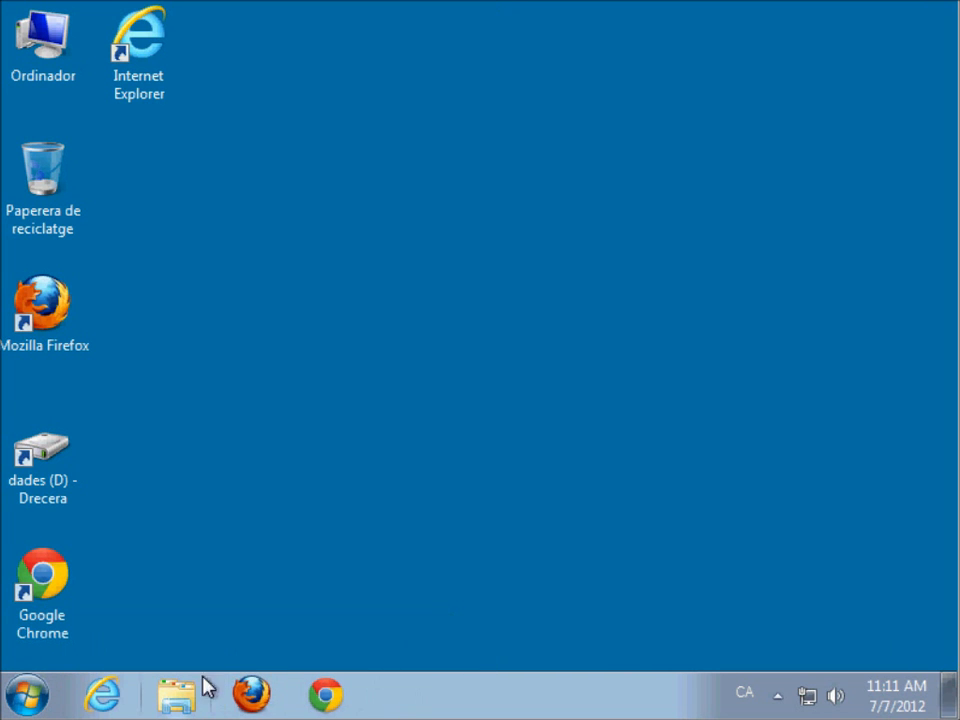
left_click_drag(204, 688, 358, 708)
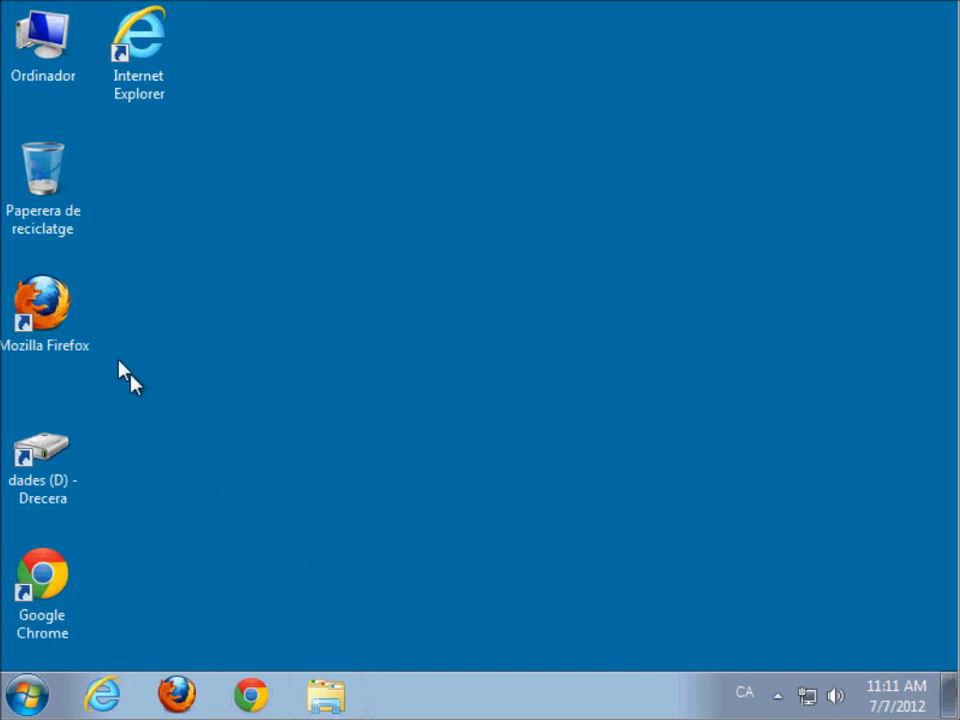
Open the computer's management console from the Ordinador icon and display the Usuarios folder under local users and groups.
right_click(41, 78)
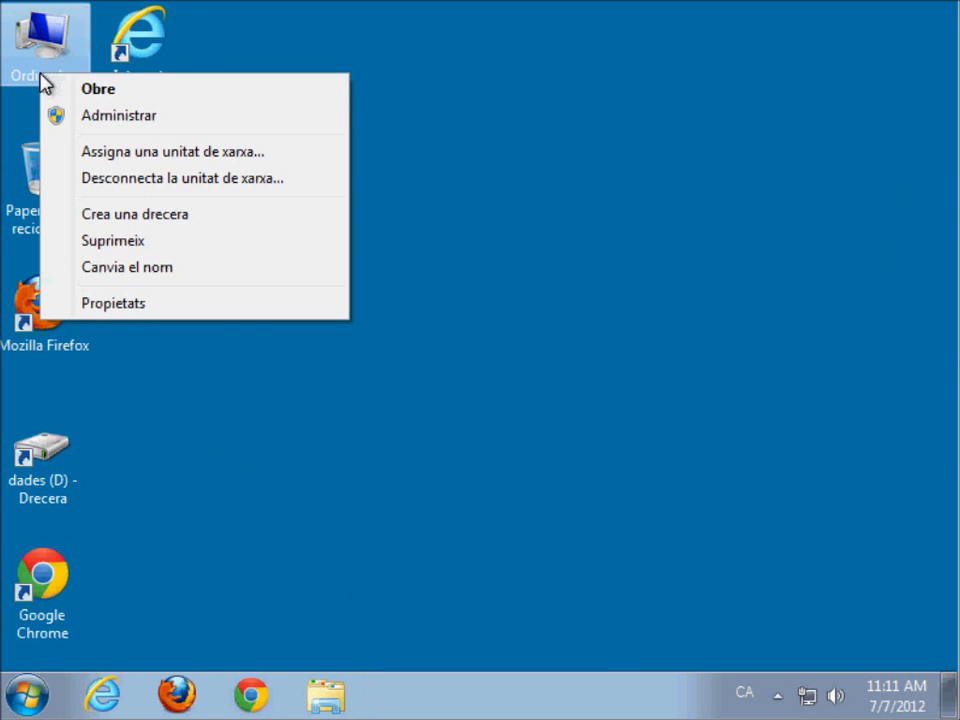
left_click(139, 121)
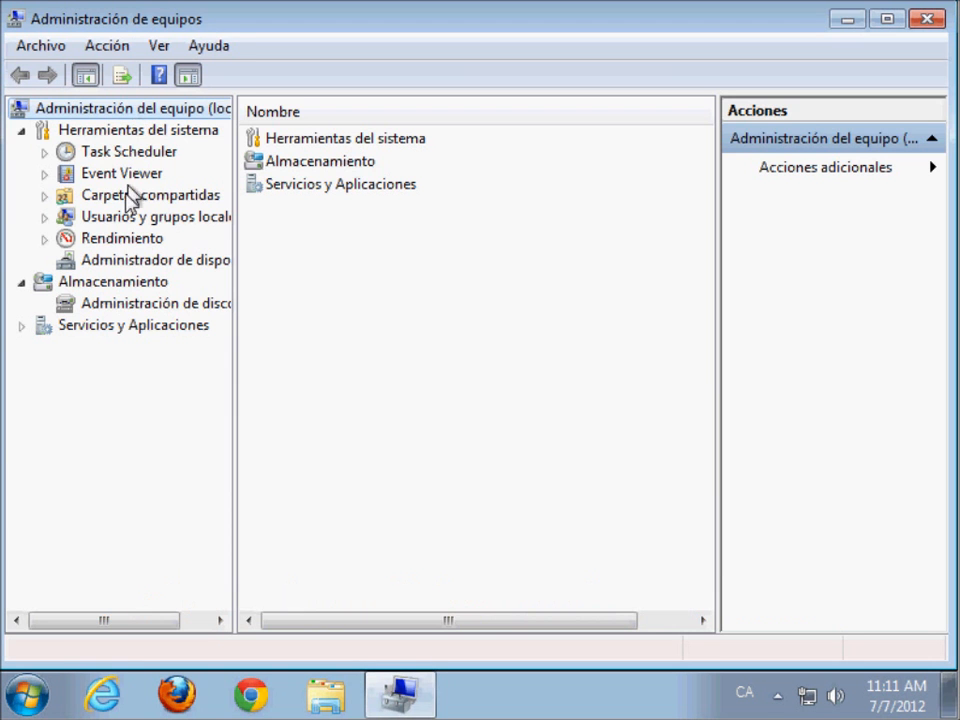
left_click(122, 219)
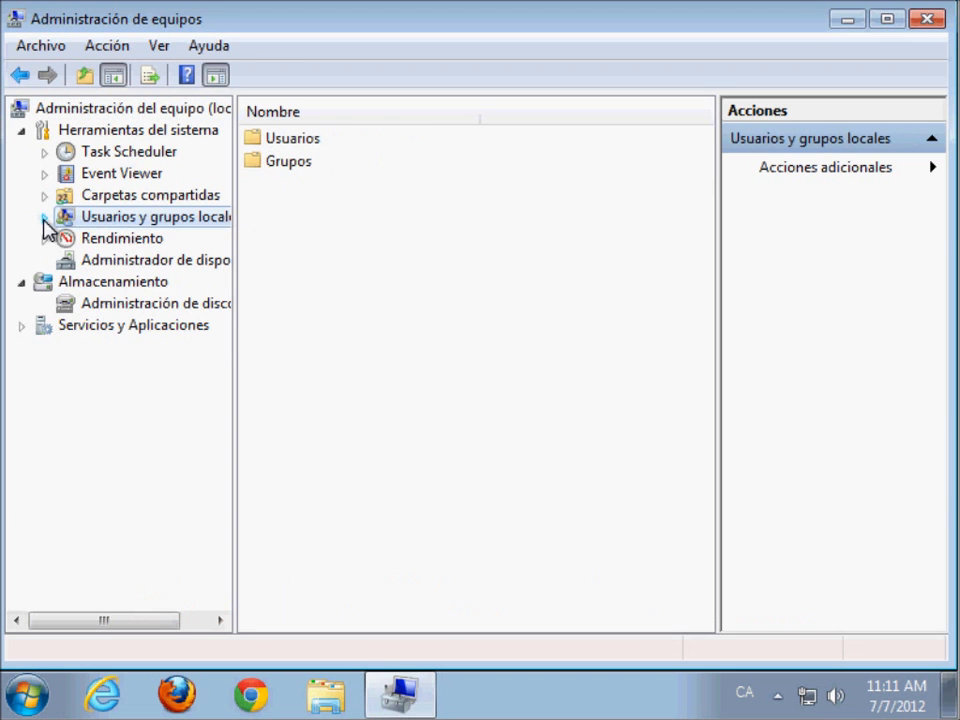
left_click(44, 218)
left_click(120, 245)
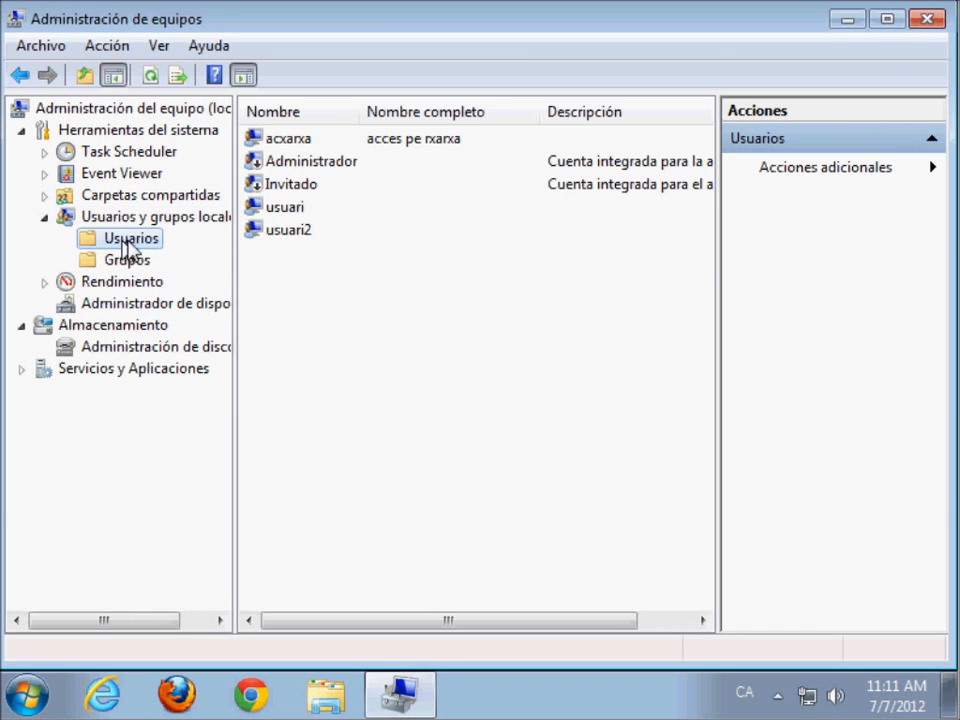
Delete the usuari2 administrator account, accept the warnings, and close the management console.
left_click(273, 236)
right_click(274, 237)
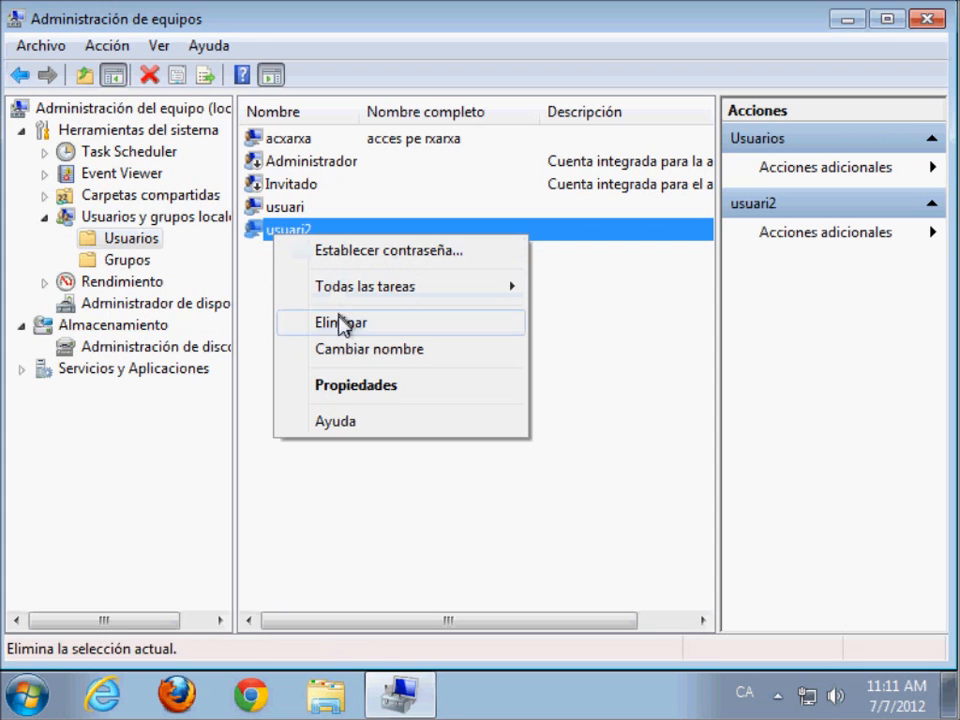
left_click(340, 324)
left_click(555, 452)
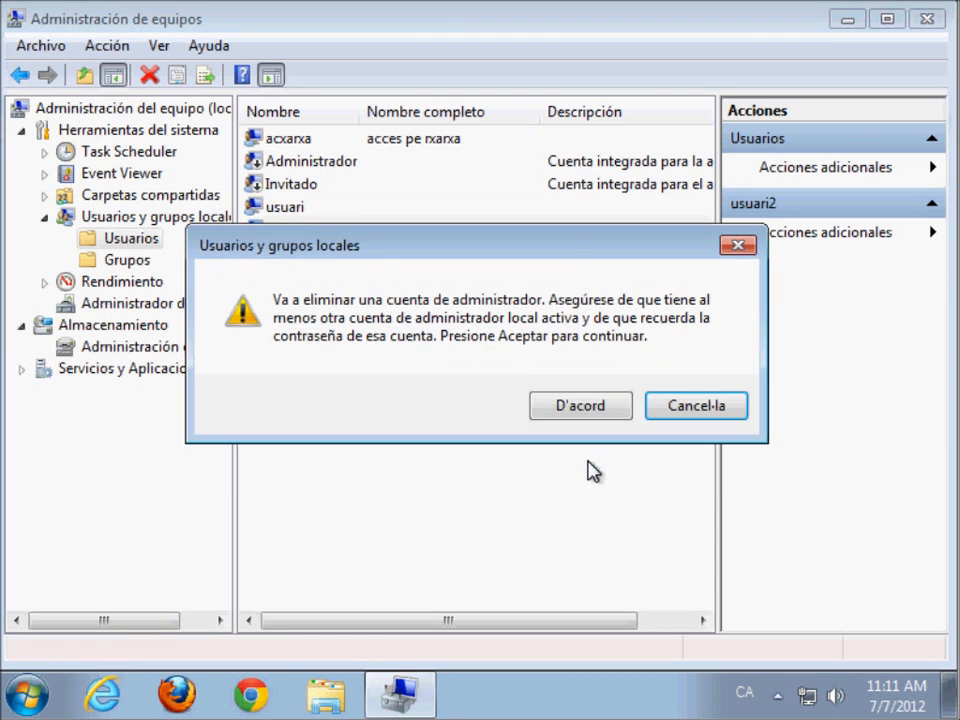
left_click(594, 418)
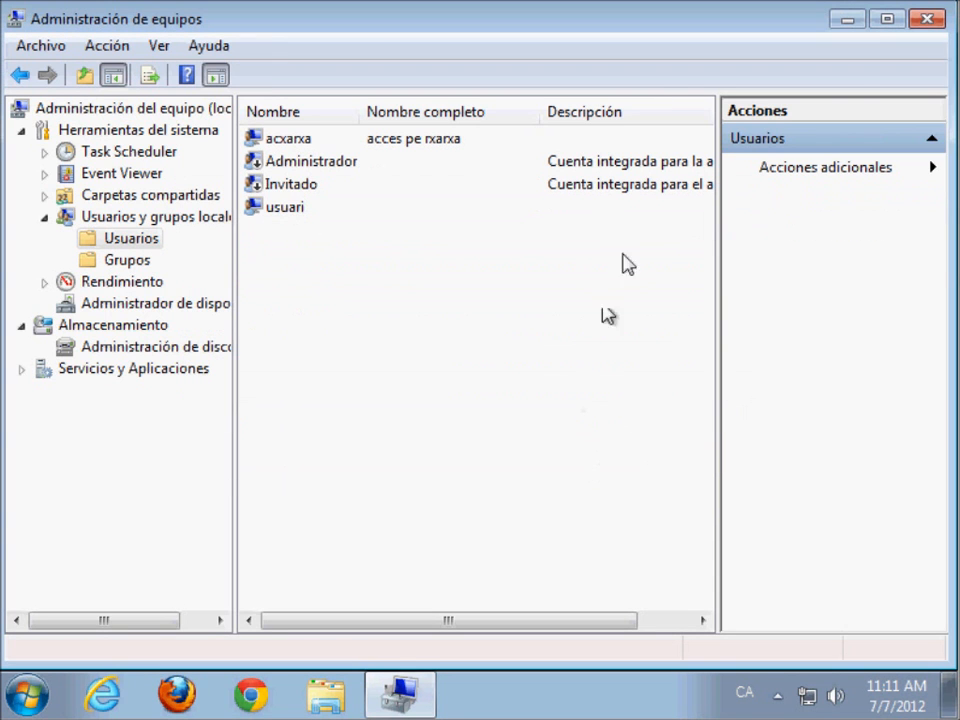
left_click(926, 18)
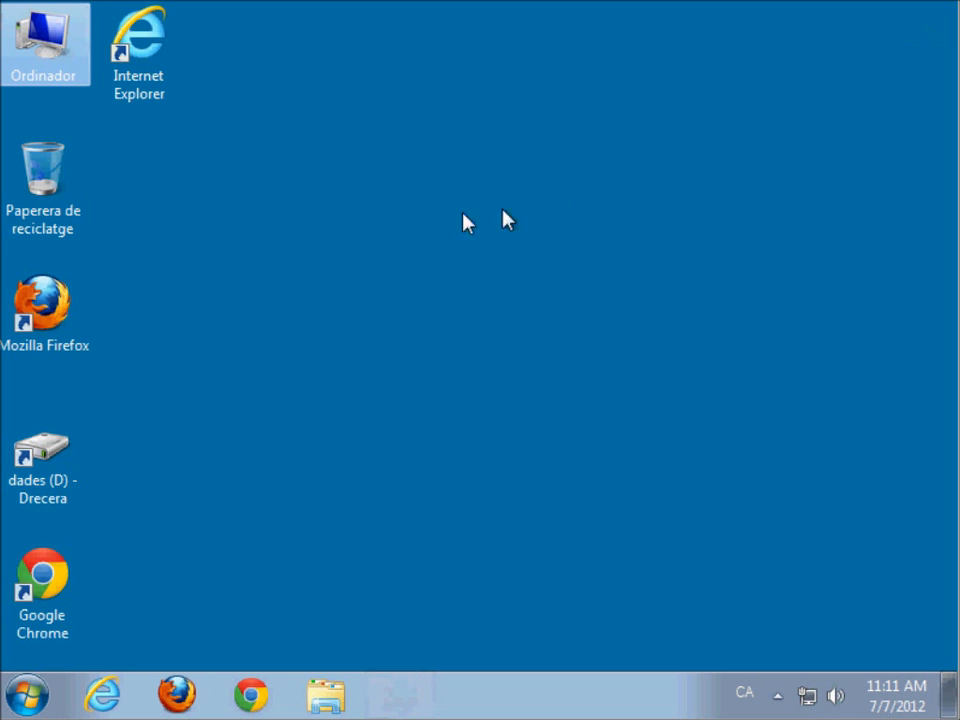
Rearrange the desktop: recycle bin in the lower-right corner, dades (D) beside Ordinador, and Internet Explorer, Firefox and Chrome in a row below them.
left_click_drag(80, 200, 870, 592)
left_click_drag(150, 66, 57, 198)
left_click_drag(57, 305, 148, 180)
left_click_drag(30, 475, 114, 64)
left_click_drag(36, 576, 230, 195)
left_click(397, 265)
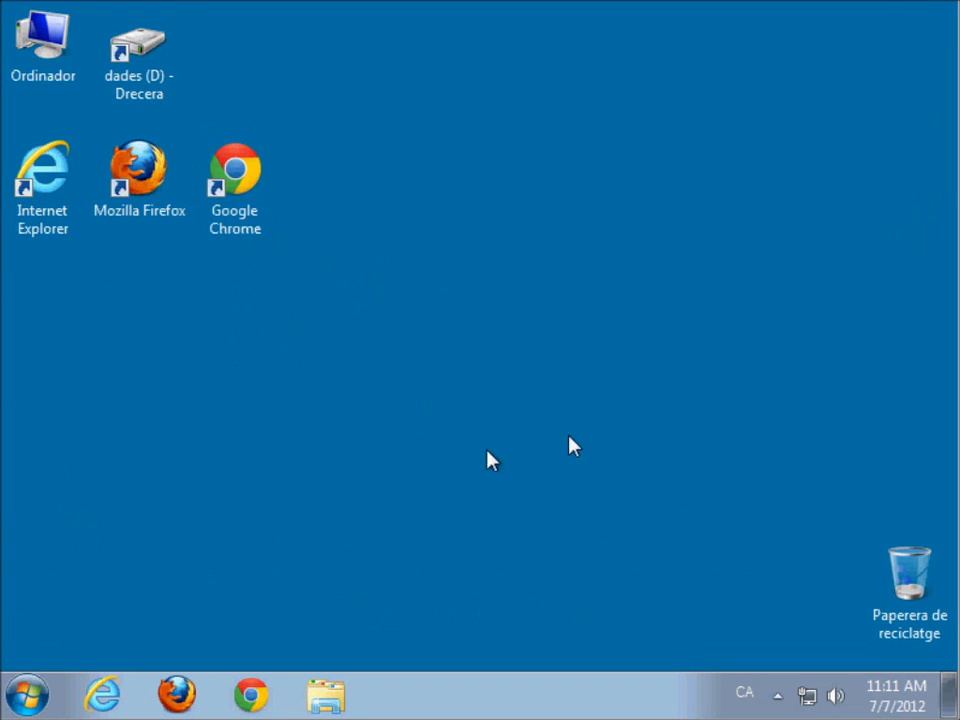